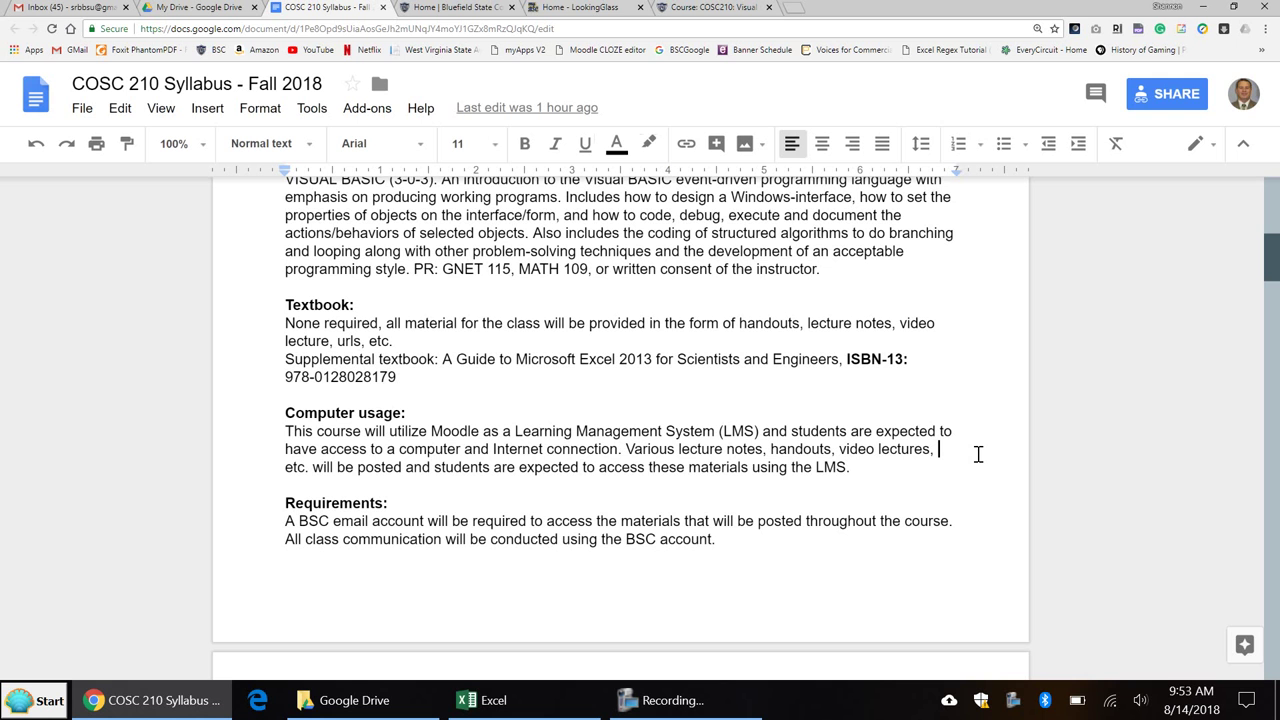
- Review the syllabus's Computer usage and Requirements sections and check the COSC210 course page's Week 1 materials
{"action": "left_click", "coordinate": [880, 467]}
{"action": "scroll", "coordinate": [883, 470], "scroll_direction": "down", "scroll_amount": 1}
{"action": "scroll", "coordinate": [880, 469], "scroll_direction": "down", "scroll_amount": 1}
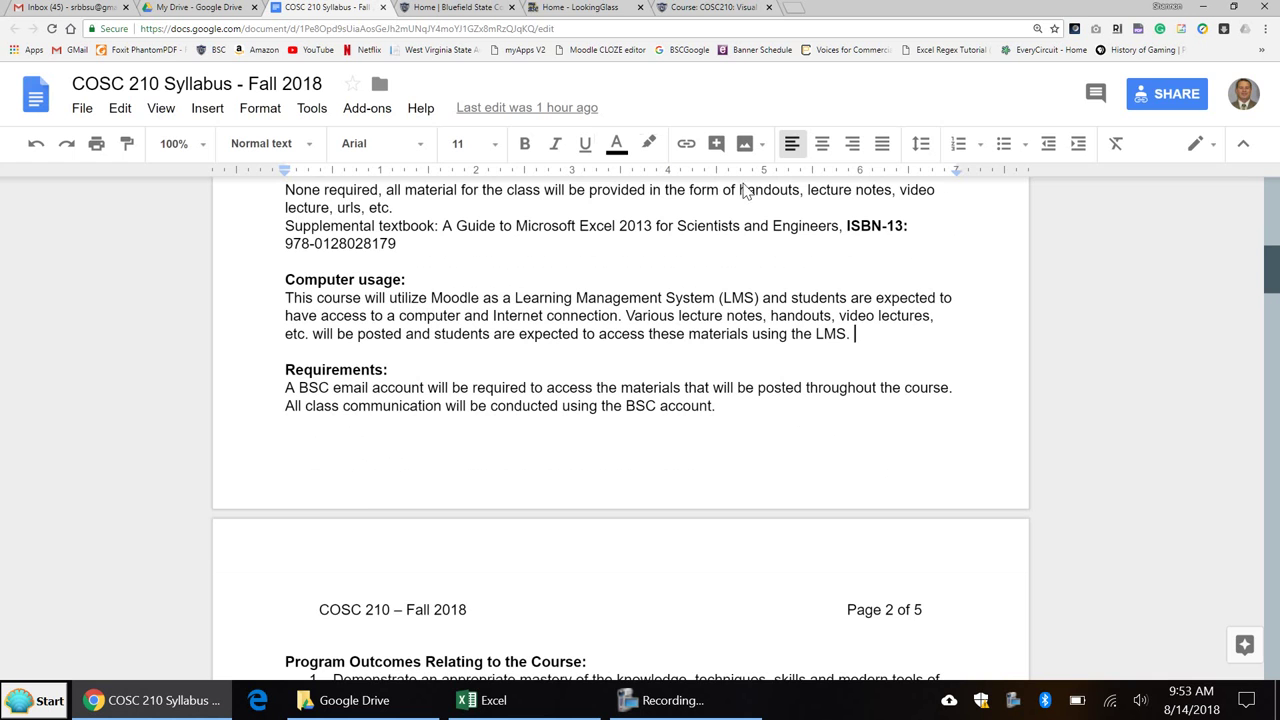
{"action": "left_click", "coordinate": [700, 9]}
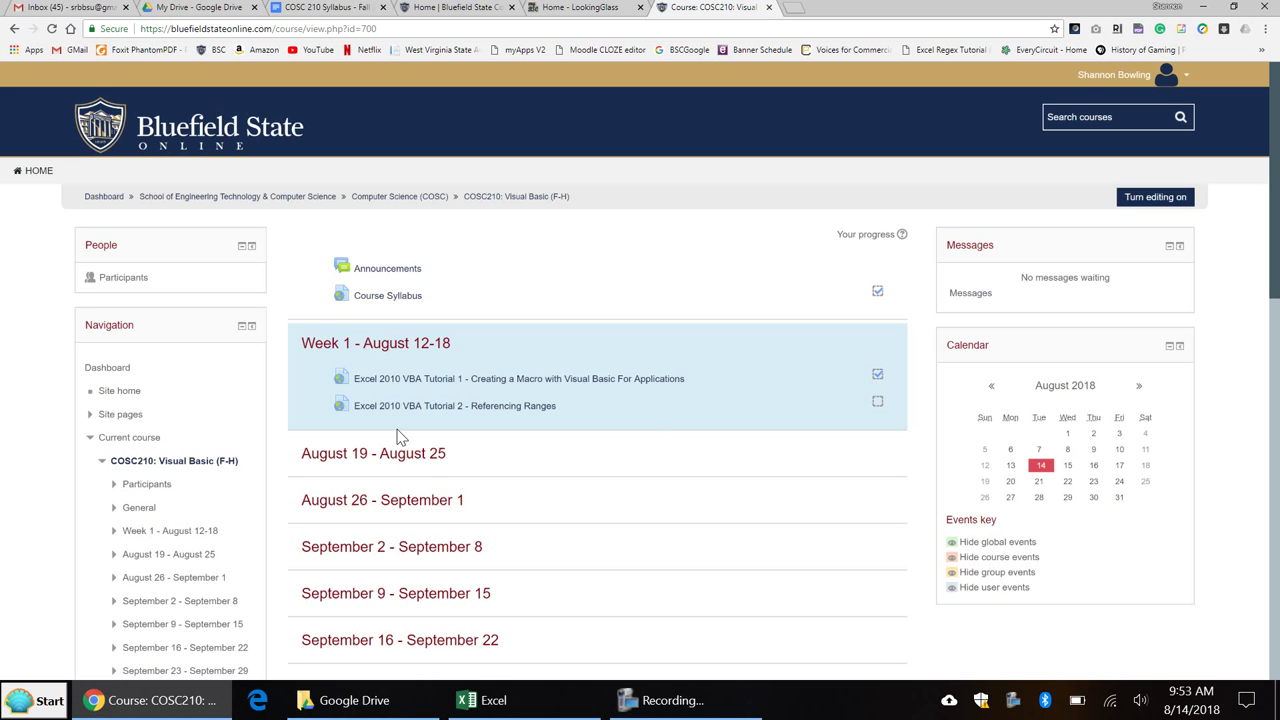
{"action": "left_click", "coordinate": [330, 7]}
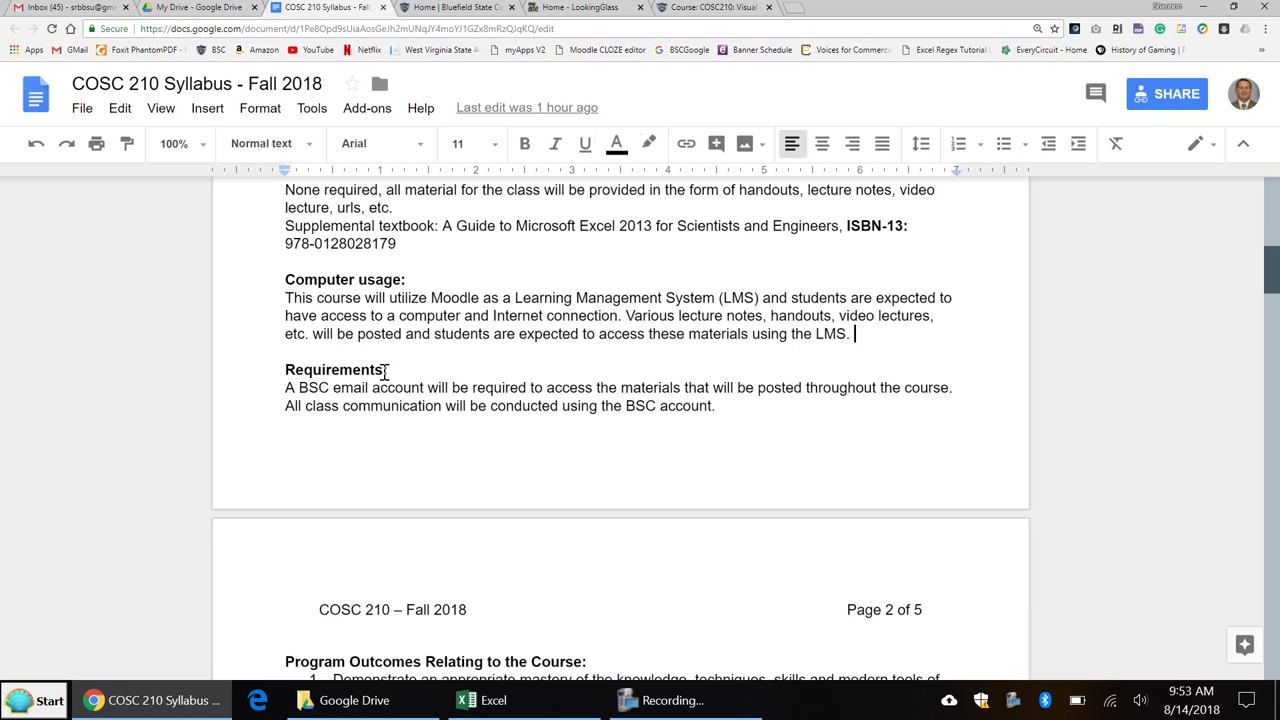
- Read through the Program Outcomes and the full Goals and Objectives topic list in the syllabus
{"action": "scroll", "coordinate": [376, 495], "scroll_direction": "down", "scroll_amount": 1}
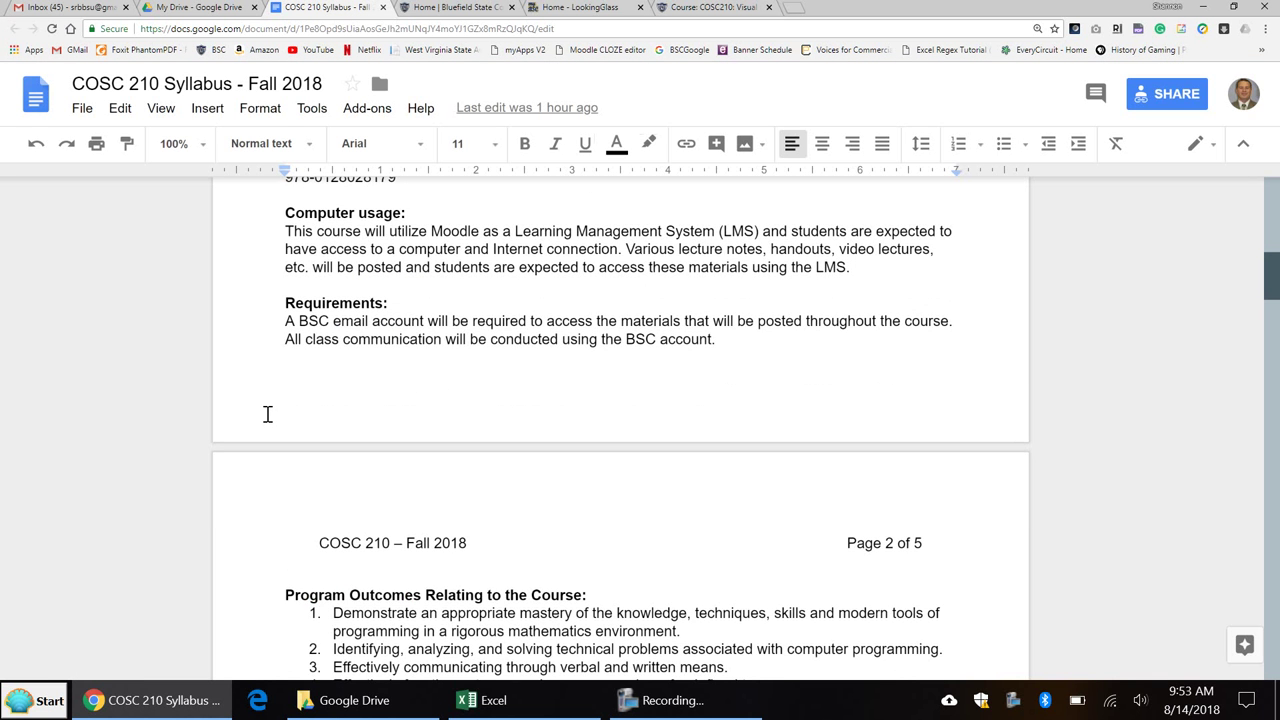
{"action": "scroll", "coordinate": [268, 414], "scroll_direction": "down", "scroll_amount": 1}
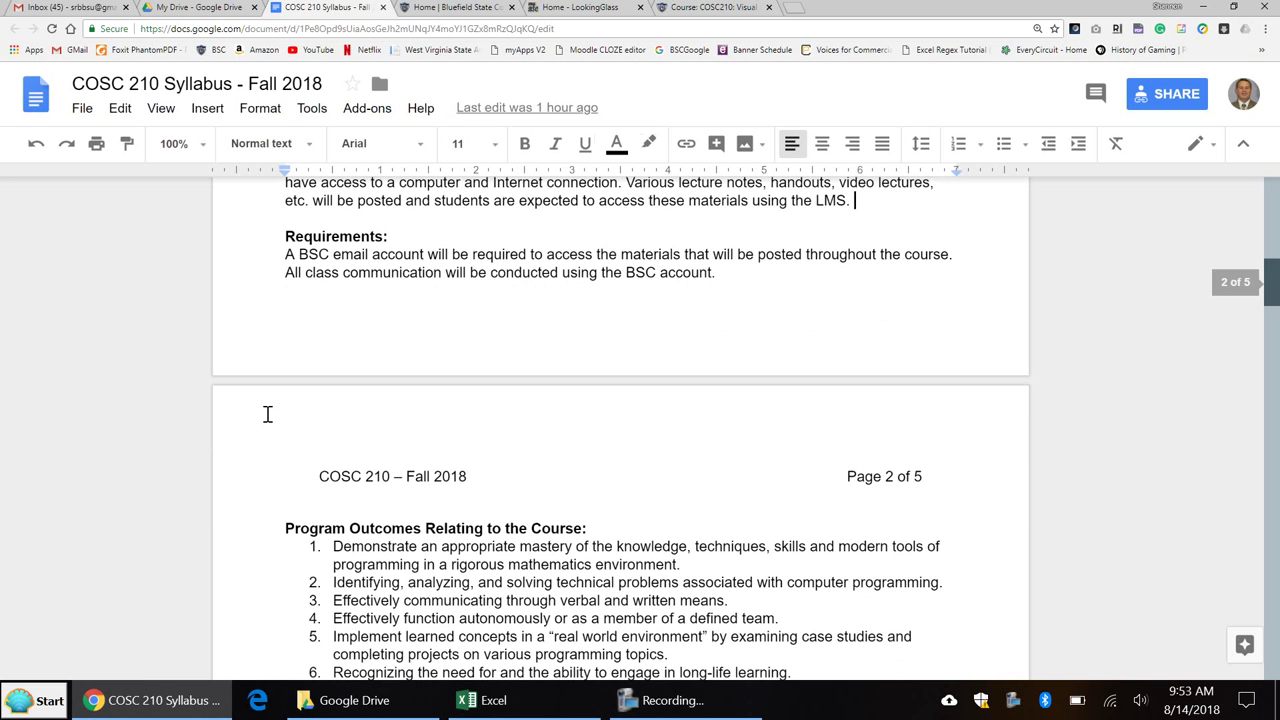
{"action": "scroll", "coordinate": [270, 465], "scroll_direction": "down", "scroll_amount": 3}
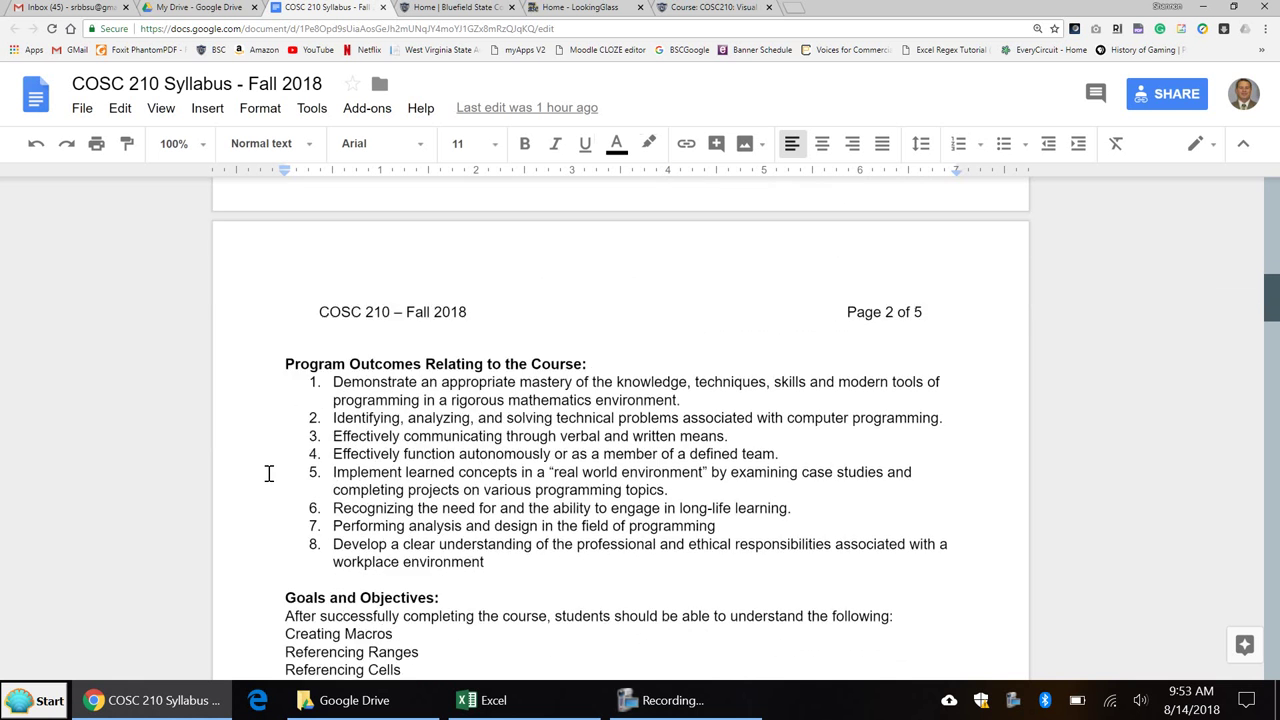
{"action": "scroll", "coordinate": [267, 475], "scroll_direction": "down", "scroll_amount": 2}
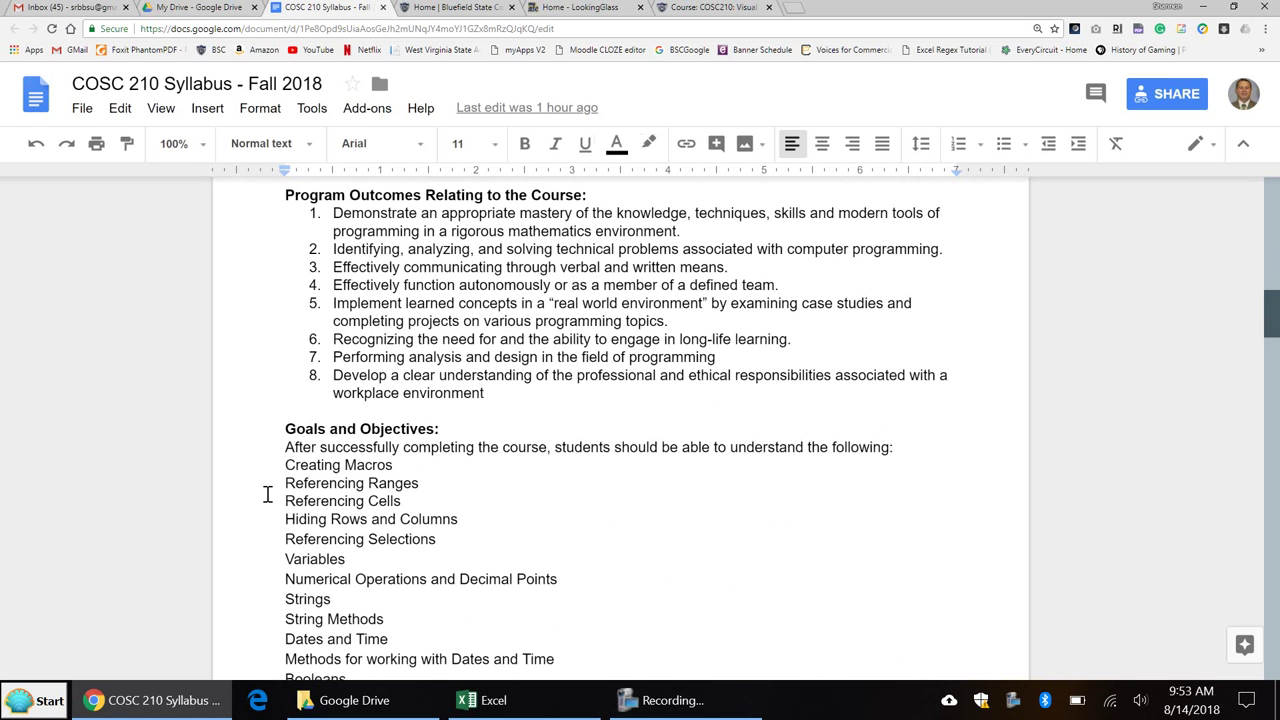
{"action": "scroll", "coordinate": [264, 477], "scroll_direction": "down", "scroll_amount": 5}
{"action": "scroll", "coordinate": [272, 510], "scroll_direction": "up", "scroll_amount": 1}
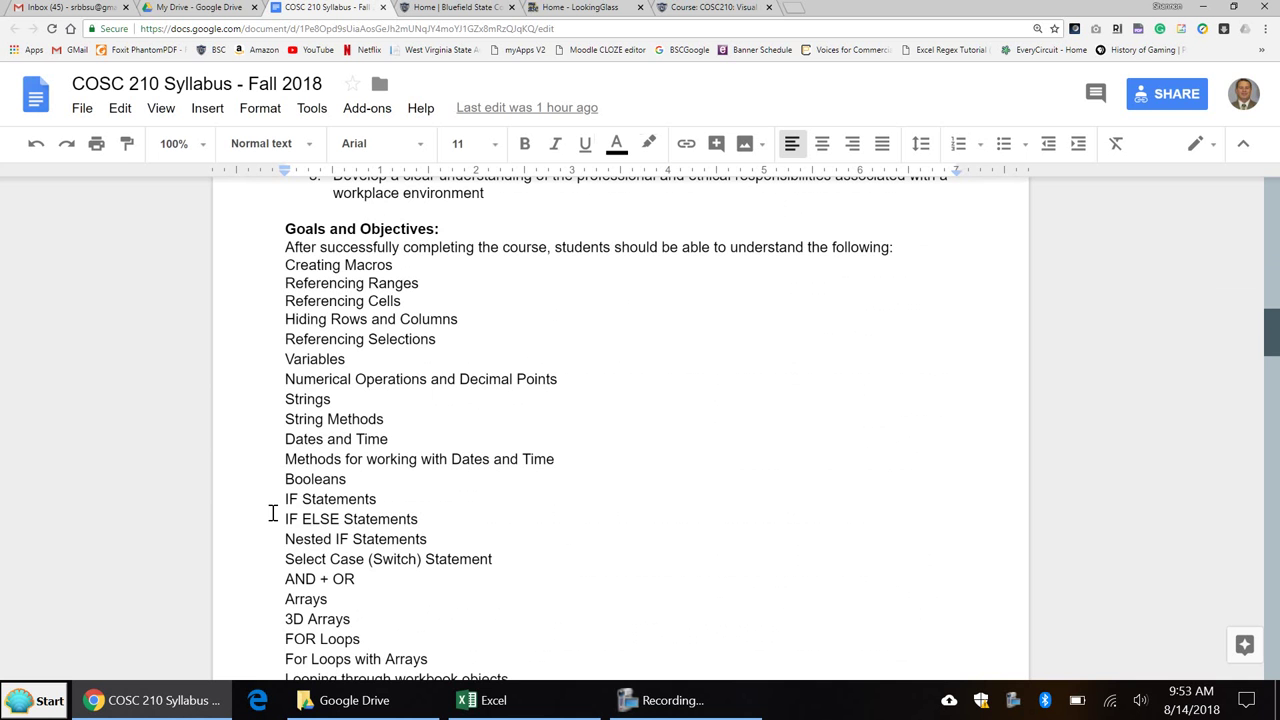
{"action": "scroll", "coordinate": [446, 358], "scroll_direction": "down", "scroll_amount": 3}
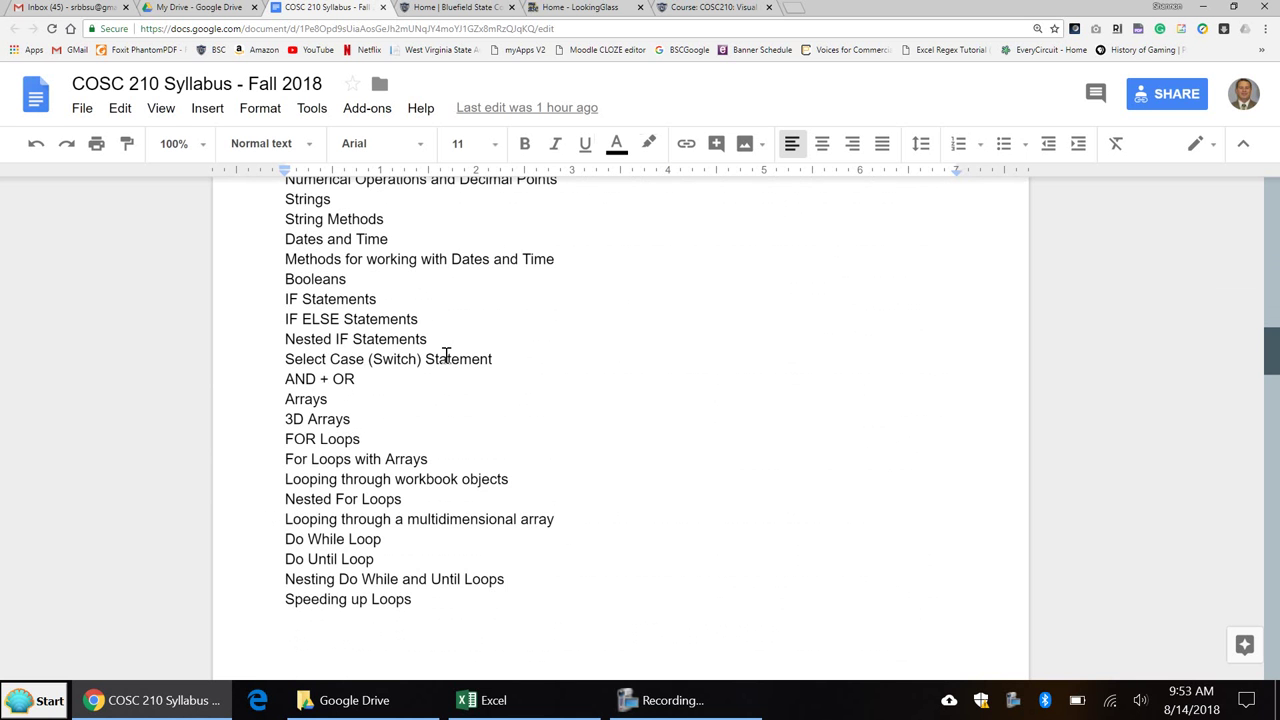
{"action": "scroll", "coordinate": [446, 358], "scroll_direction": "down", "scroll_amount": 6}
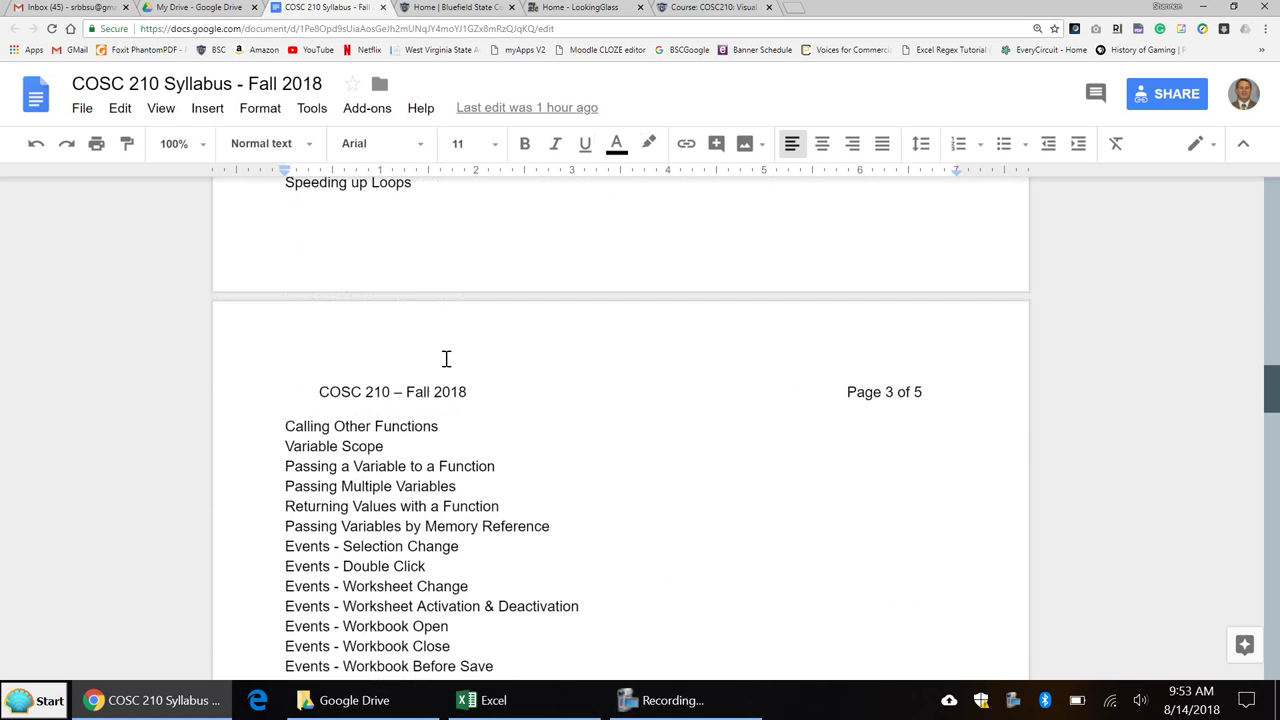
{"action": "scroll", "coordinate": [446, 358], "scroll_direction": "down", "scroll_amount": 10}
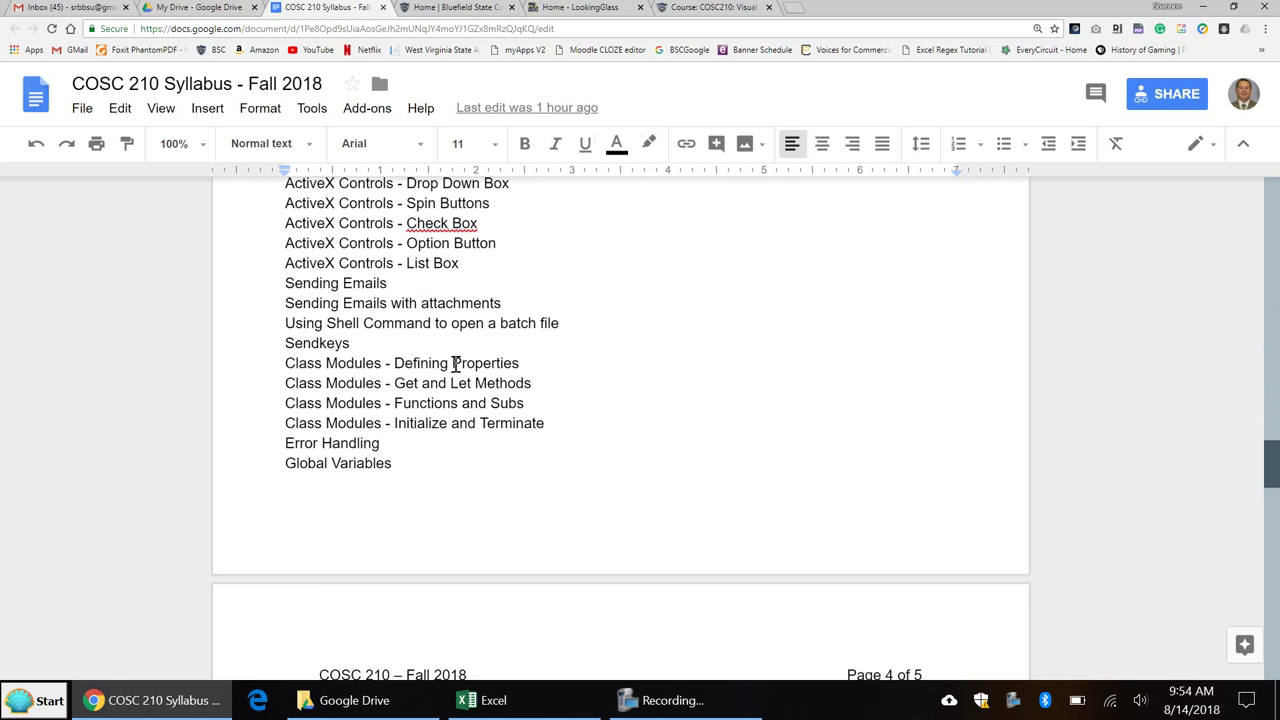
{"action": "scroll", "coordinate": [455, 365], "scroll_direction": "down", "scroll_amount": 9}
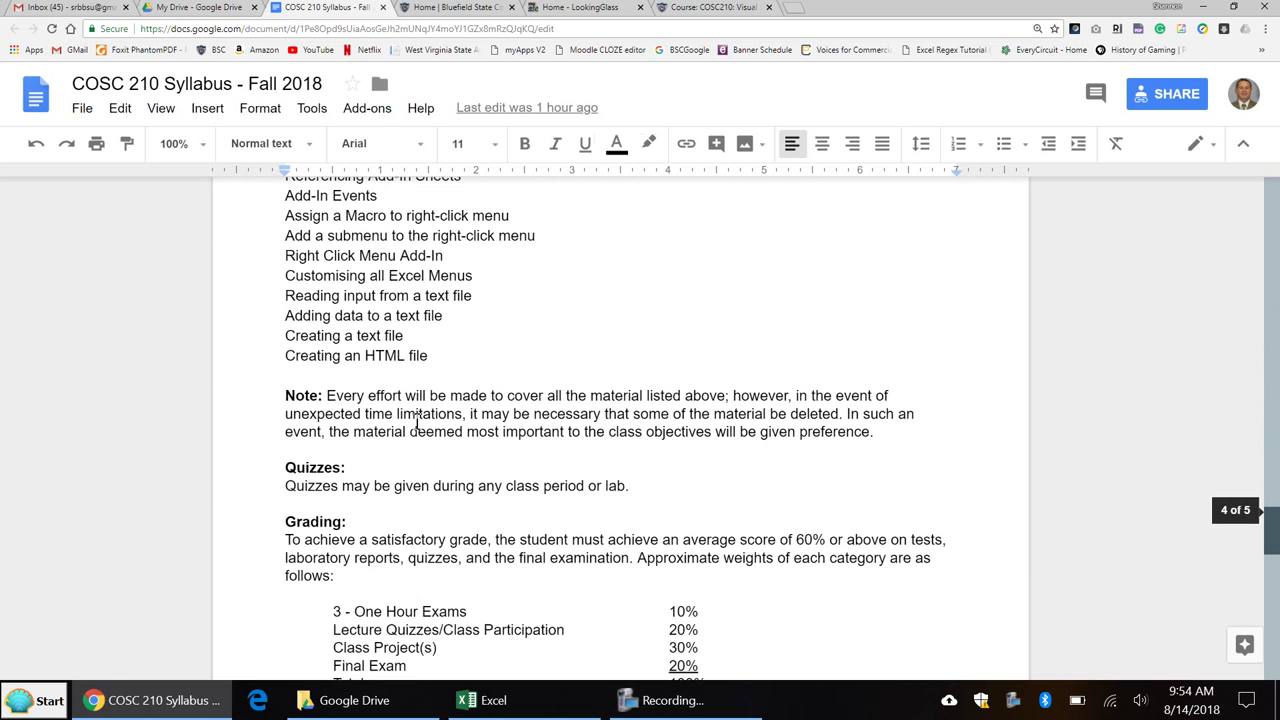
{"action": "scroll", "coordinate": [500, 468], "scroll_direction": "up", "scroll_amount": 15}
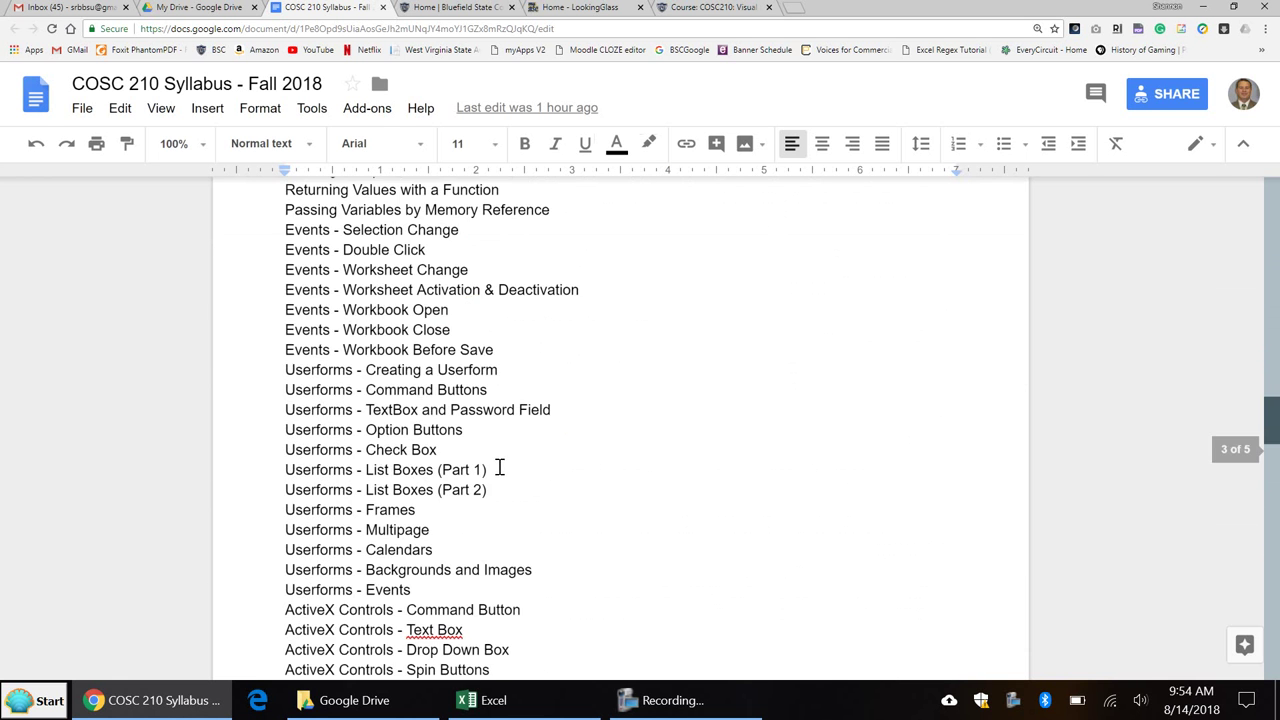
{"action": "scroll", "coordinate": [500, 468], "scroll_direction": "up", "scroll_amount": 13}
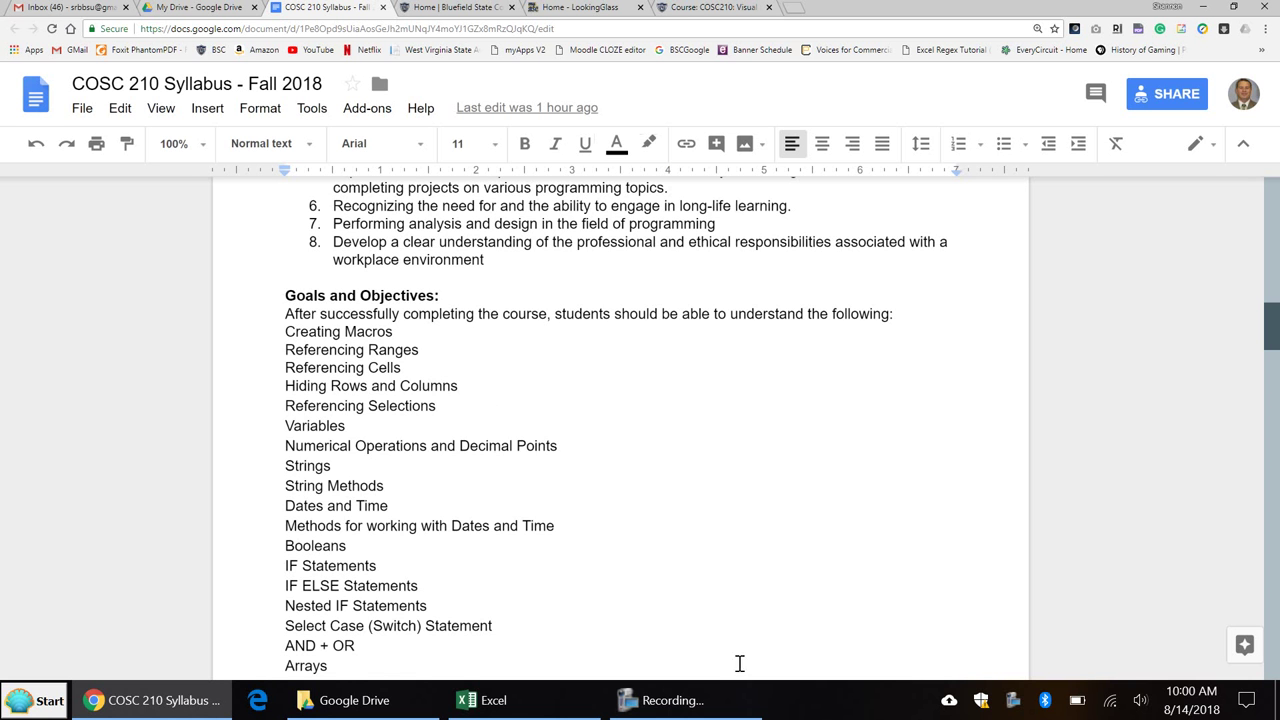
- Examine the syllabus's Quizzes and Grading sections, including the weight of each grade category
{"action": "left_click", "coordinate": [566, 548]}
{"action": "scroll", "coordinate": [566, 550], "scroll_direction": "down", "scroll_amount": 10}
{"action": "scroll", "coordinate": [565, 555], "scroll_direction": "down", "scroll_amount": 10}
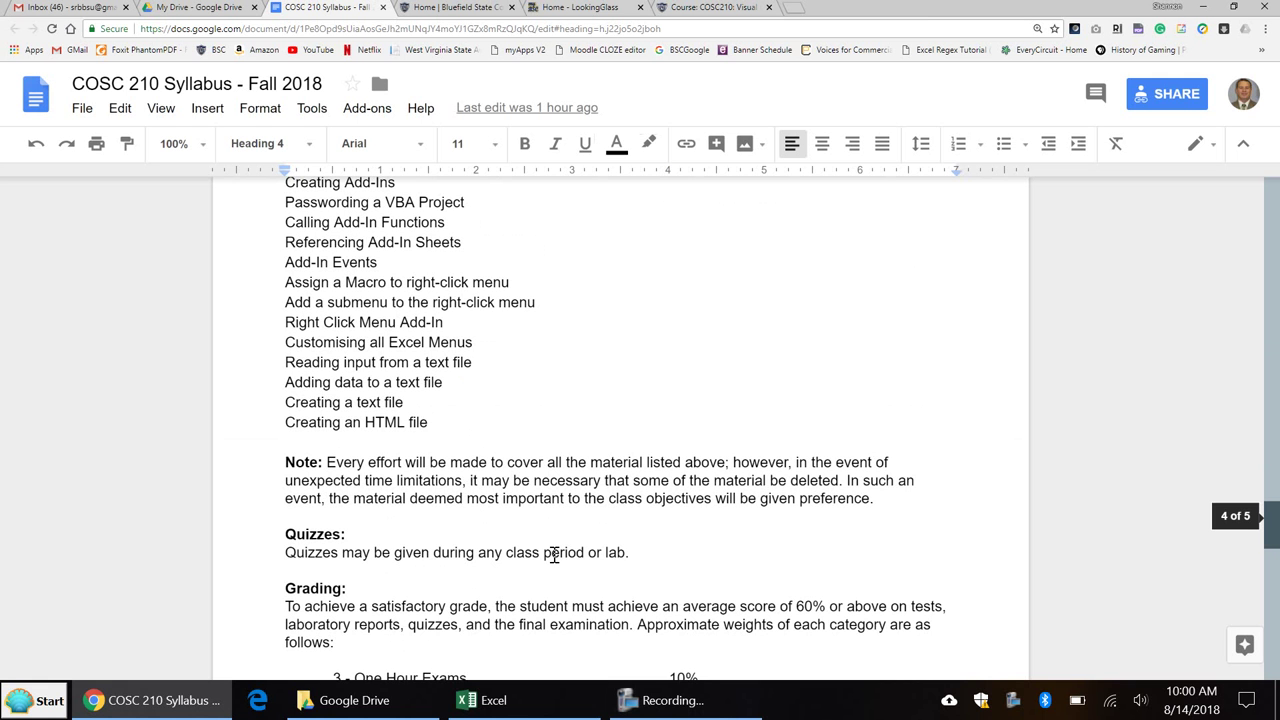
{"action": "scroll", "coordinate": [572, 554], "scroll_direction": "down", "scroll_amount": 2}
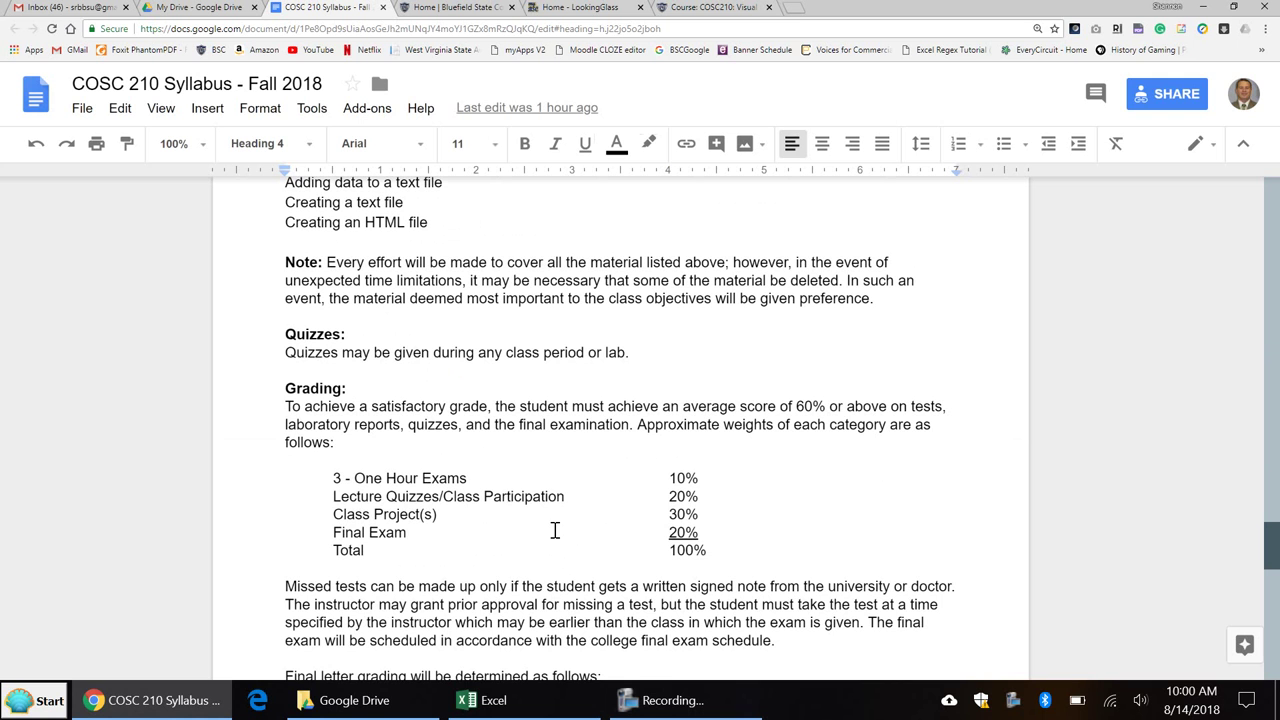
{"action": "left_click", "coordinate": [340, 495]}
{"action": "double_click", "coordinate": [340, 495]}
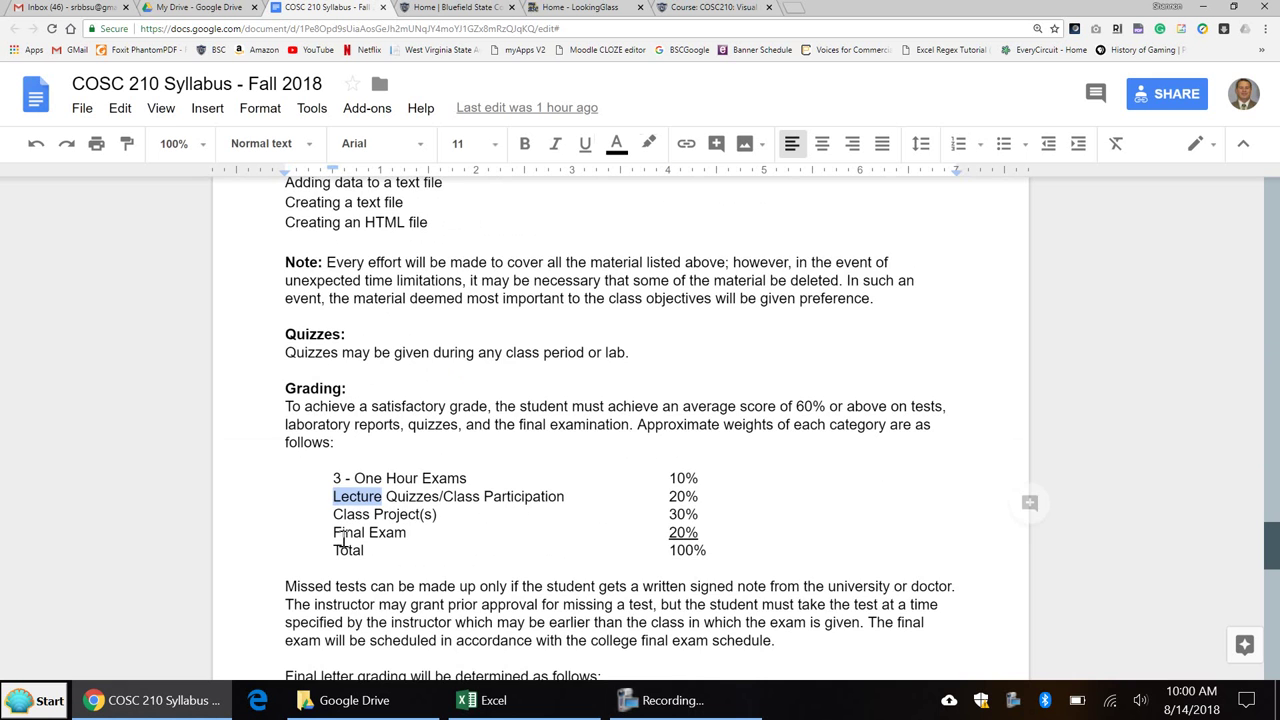
{"action": "scroll", "coordinate": [343, 540], "scroll_direction": "up", "scroll_amount": 1}
{"action": "scroll", "coordinate": [397, 500], "scroll_direction": "down", "scroll_amount": 2}
{"action": "left_click", "coordinate": [402, 472]}
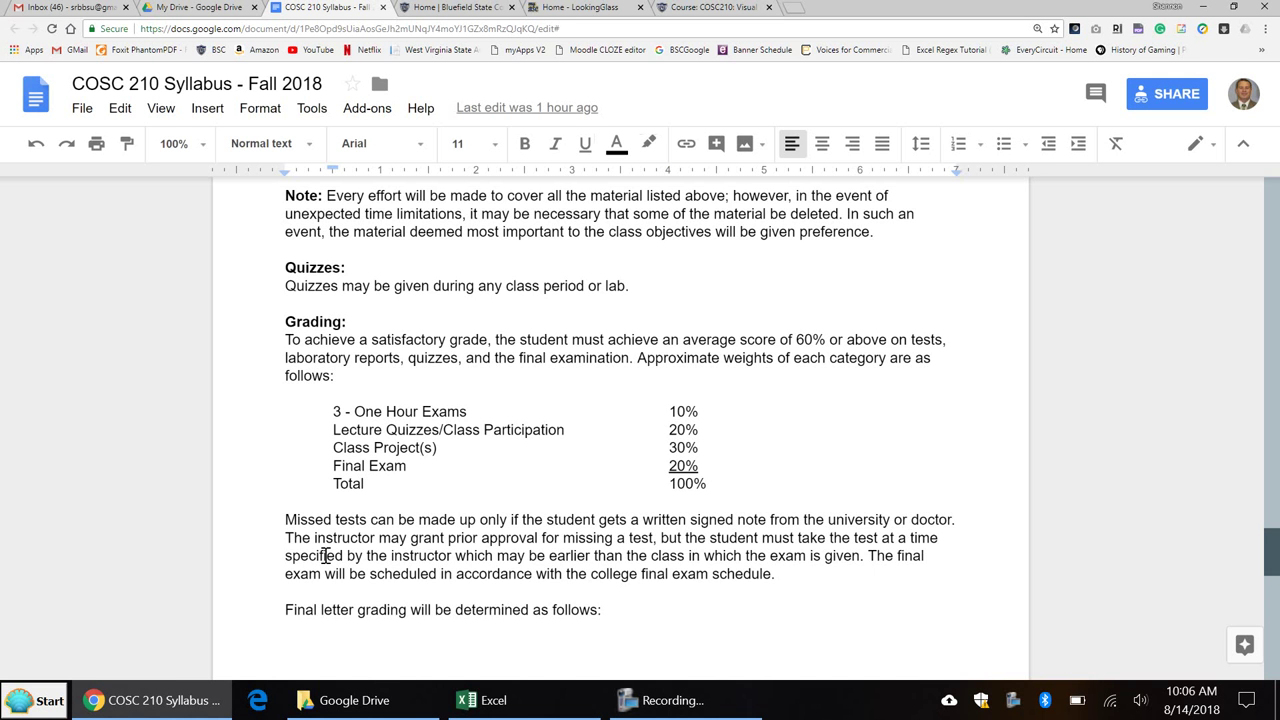
{"action": "left_click", "coordinate": [335, 464]}
{"action": "left_click", "coordinate": [697, 449]}
{"action": "scroll", "coordinate": [606, 480], "scroll_direction": "down", "scroll_amount": 2}
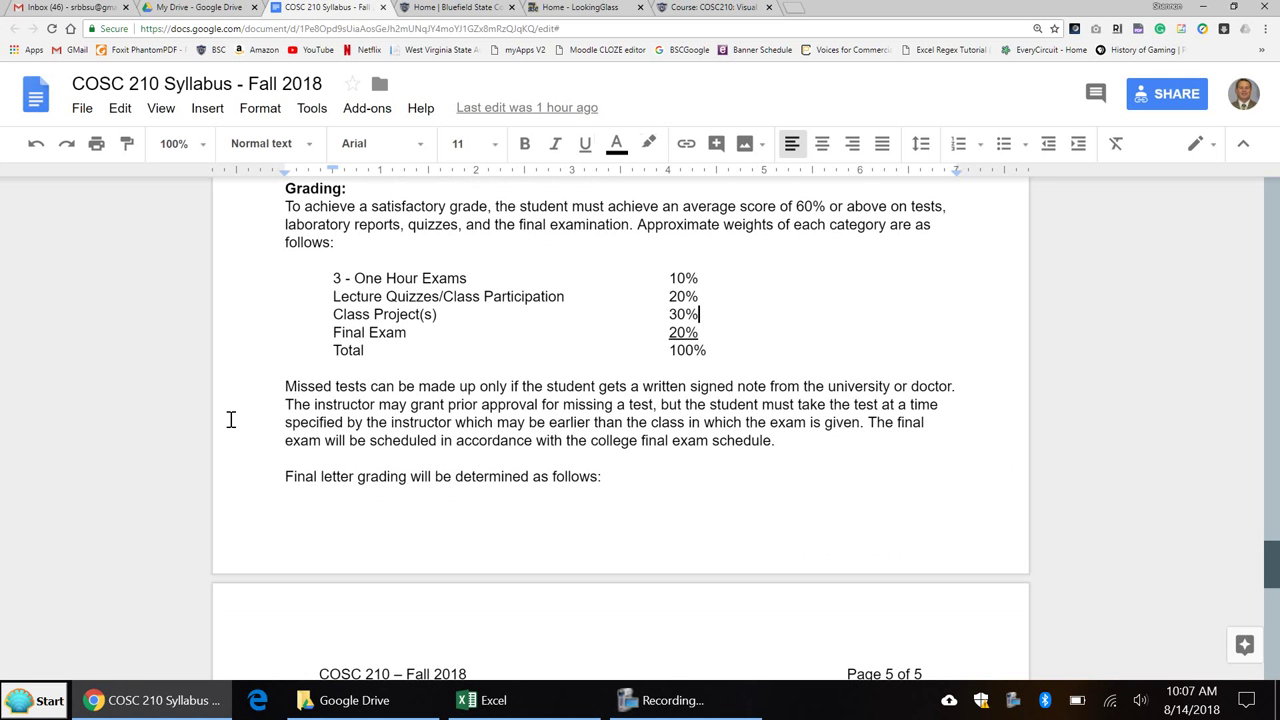
- Review the letter grade scale, the Attendance policy and the LiveText section on the syllabus's last page
{"action": "scroll", "coordinate": [537, 517], "scroll_direction": "down", "scroll_amount": 4}
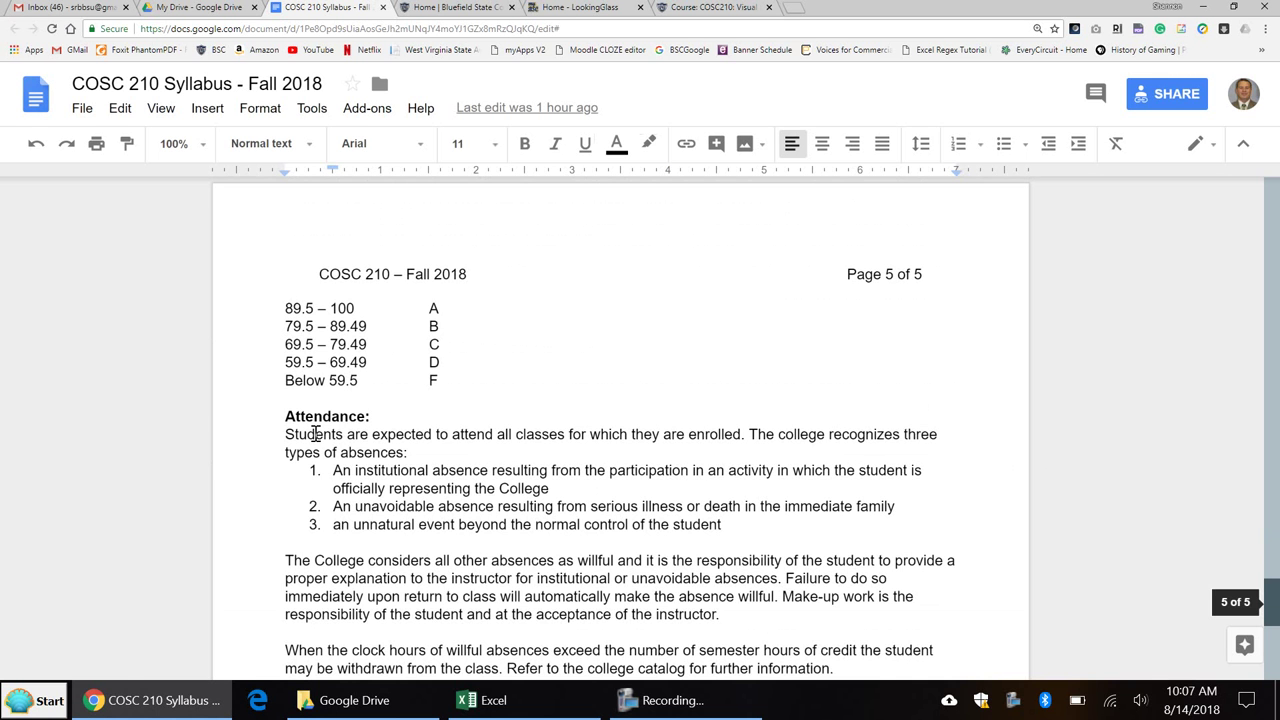
{"action": "scroll", "coordinate": [404, 512], "scroll_direction": "down", "scroll_amount": 1}
{"action": "scroll", "coordinate": [404, 517], "scroll_direction": "down", "scroll_amount": 2}
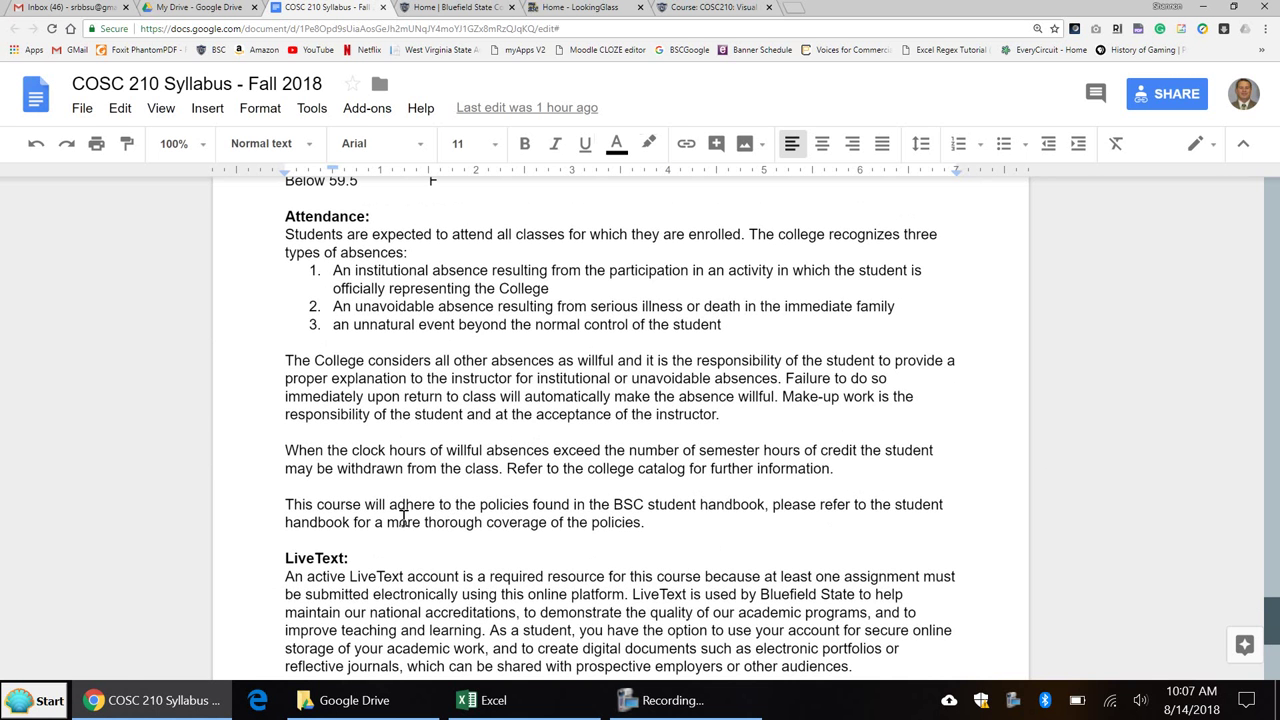
{"action": "scroll", "coordinate": [300, 523], "scroll_direction": "down", "scroll_amount": 2}
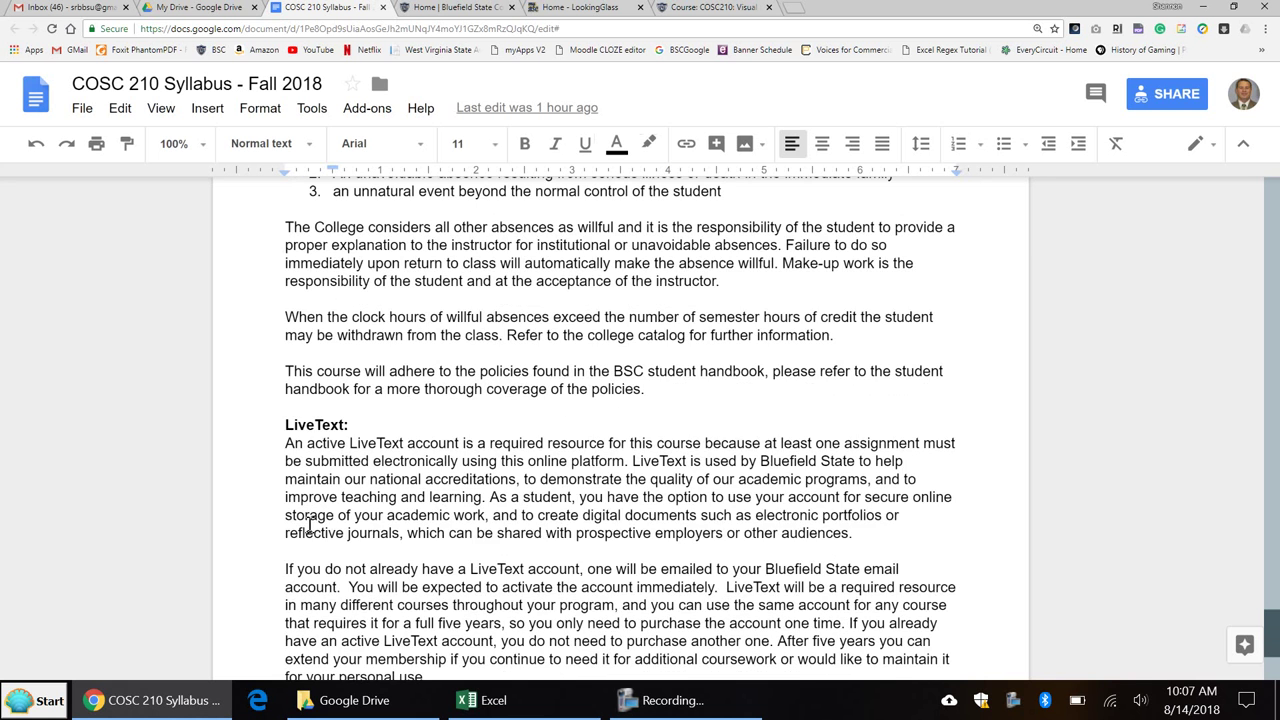
{"action": "left_click", "coordinate": [287, 425]}
{"action": "left_click", "coordinate": [478, 569], "text": "shift"}
{"action": "scroll", "coordinate": [567, 554], "scroll_direction": "down", "scroll_amount": 3}
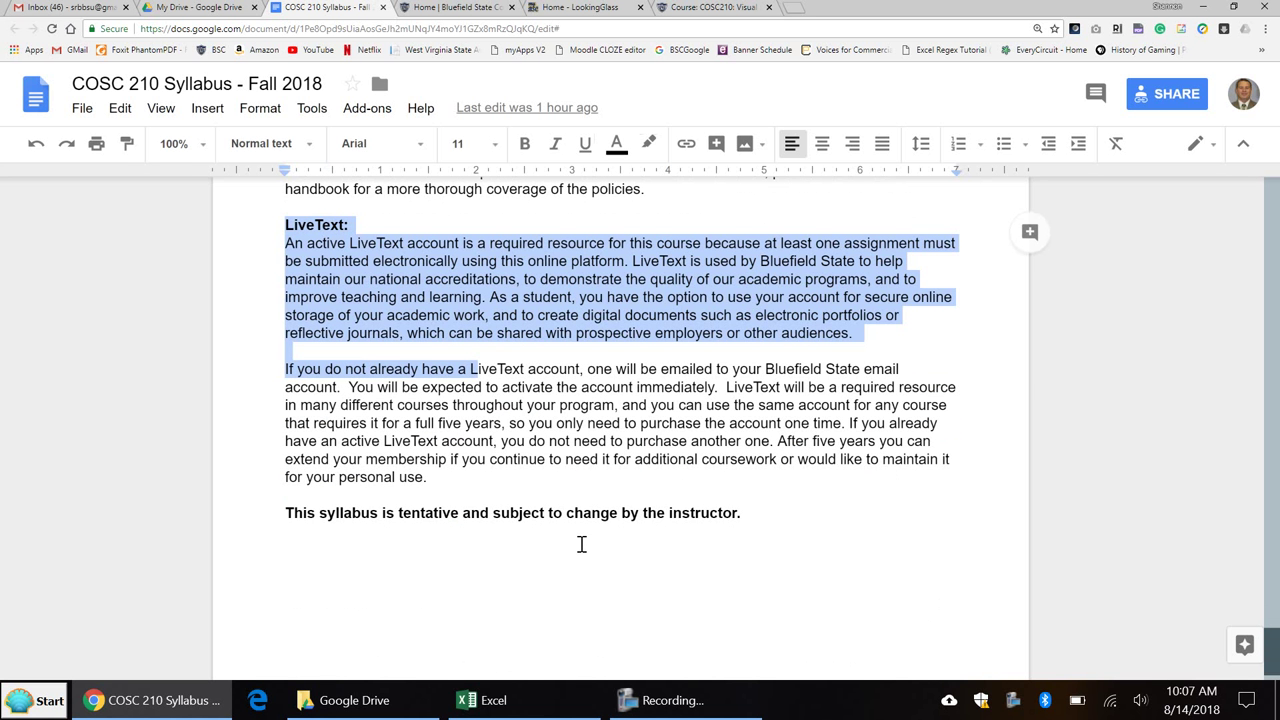
{"action": "left_click", "coordinate": [466, 478]}
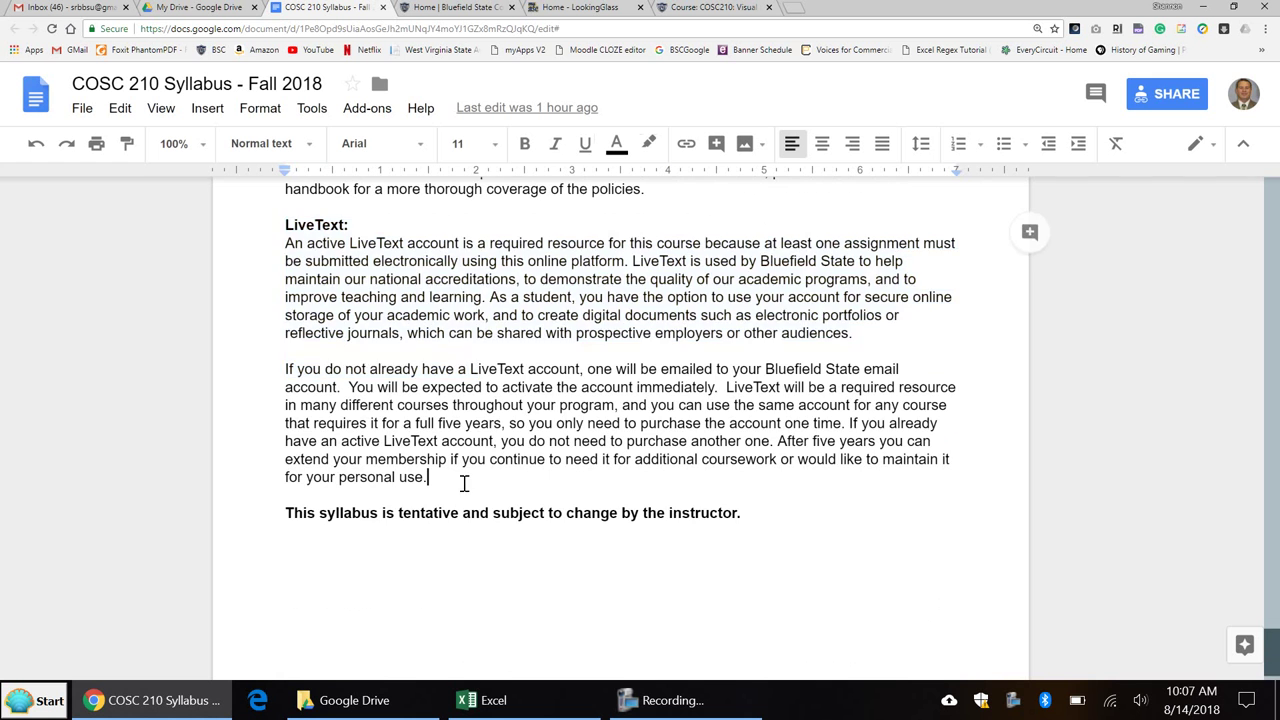
- Go back to the course topic list and examine the topics around Global Variables
{"action": "scroll", "coordinate": [440, 520], "scroll_direction": "up", "scroll_amount": 9}
{"action": "scroll", "coordinate": [420, 592], "scroll_direction": "down", "scroll_amount": 3}
{"action": "scroll", "coordinate": [457, 600], "scroll_direction": "up", "scroll_amount": 15}
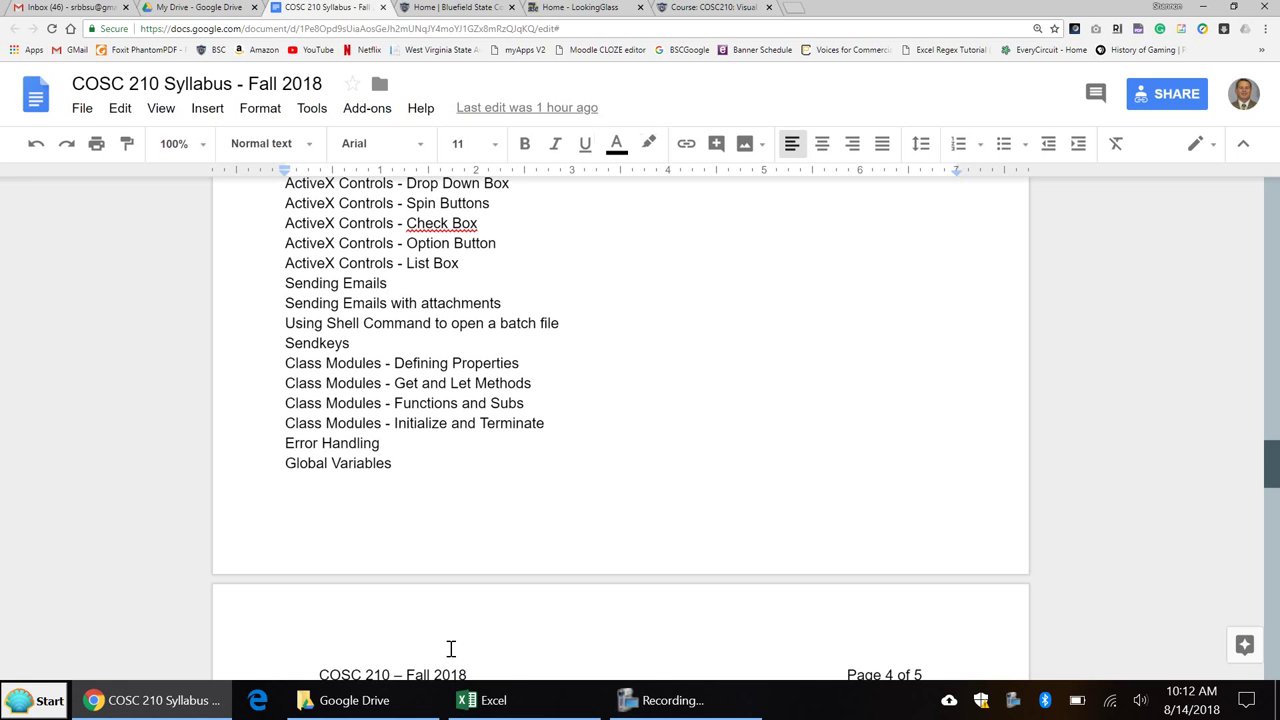
{"action": "left_click", "coordinate": [474, 463]}
{"action": "key", "text": "shift+Down"}
{"action": "scroll", "coordinate": [474, 463], "scroll_direction": "down", "scroll_amount": 3}
{"action": "scroll", "coordinate": [476, 468], "scroll_direction": "up", "scroll_amount": 2}
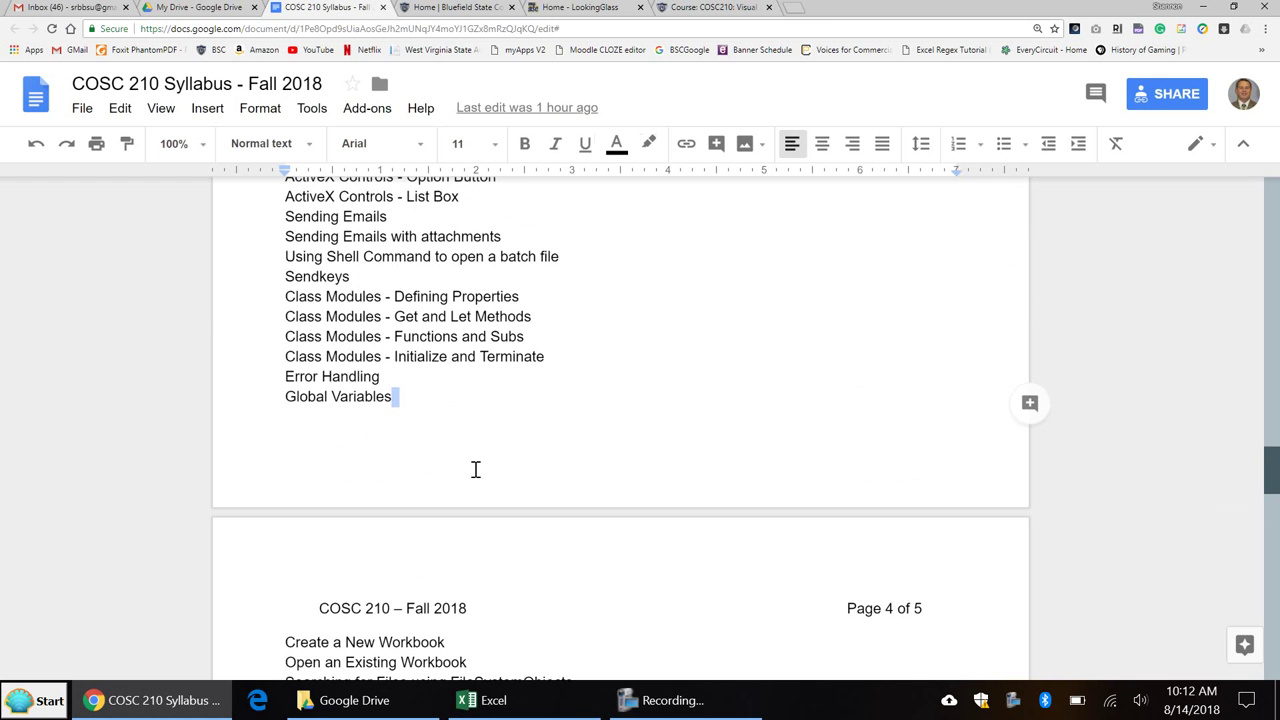
- Switch to Excel, create a blank workbook and enter 1 in cells B1 and B2
{"action": "left_click", "coordinate": [520, 698]}
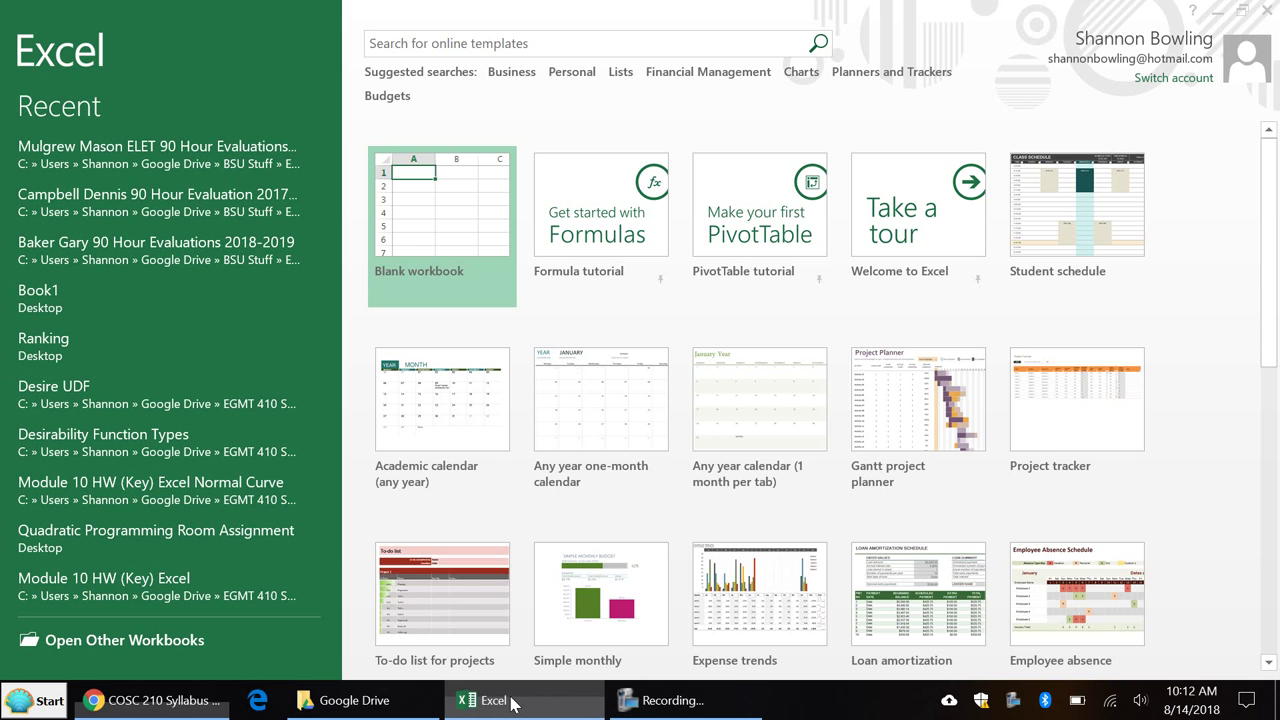
{"action": "left_click", "coordinate": [414, 241]}
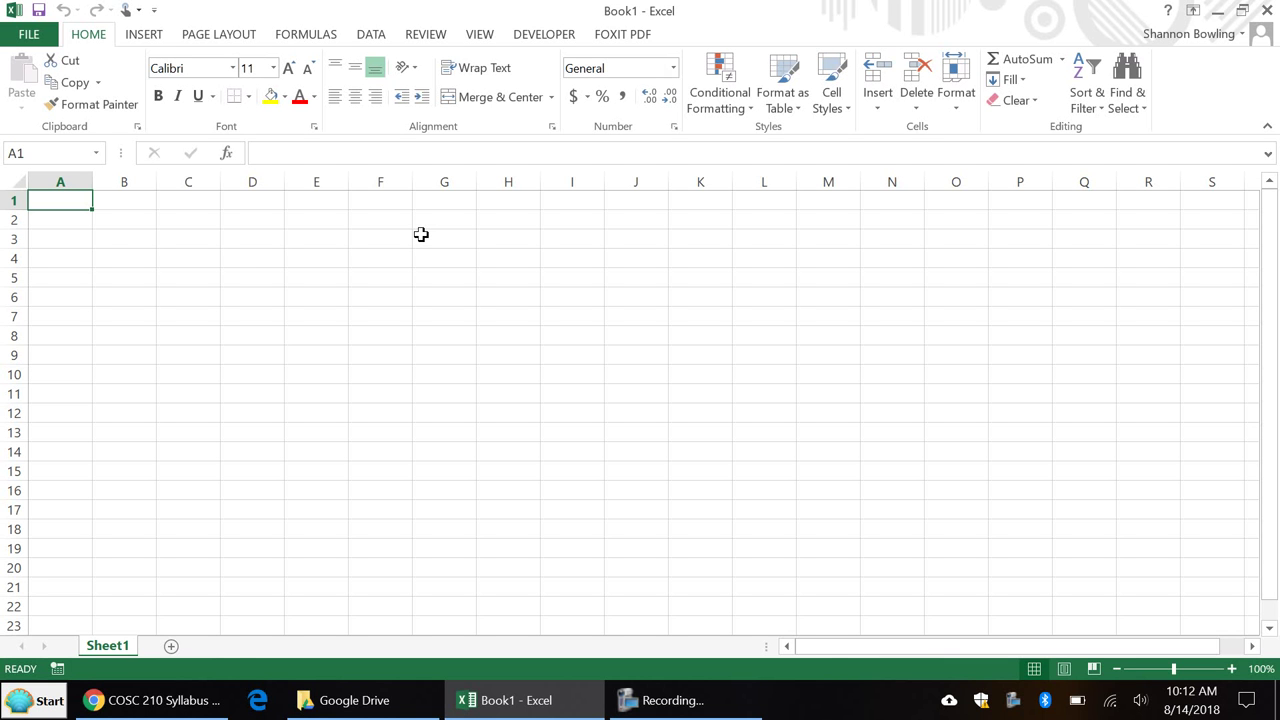
{"action": "left_click", "coordinate": [124, 199]}
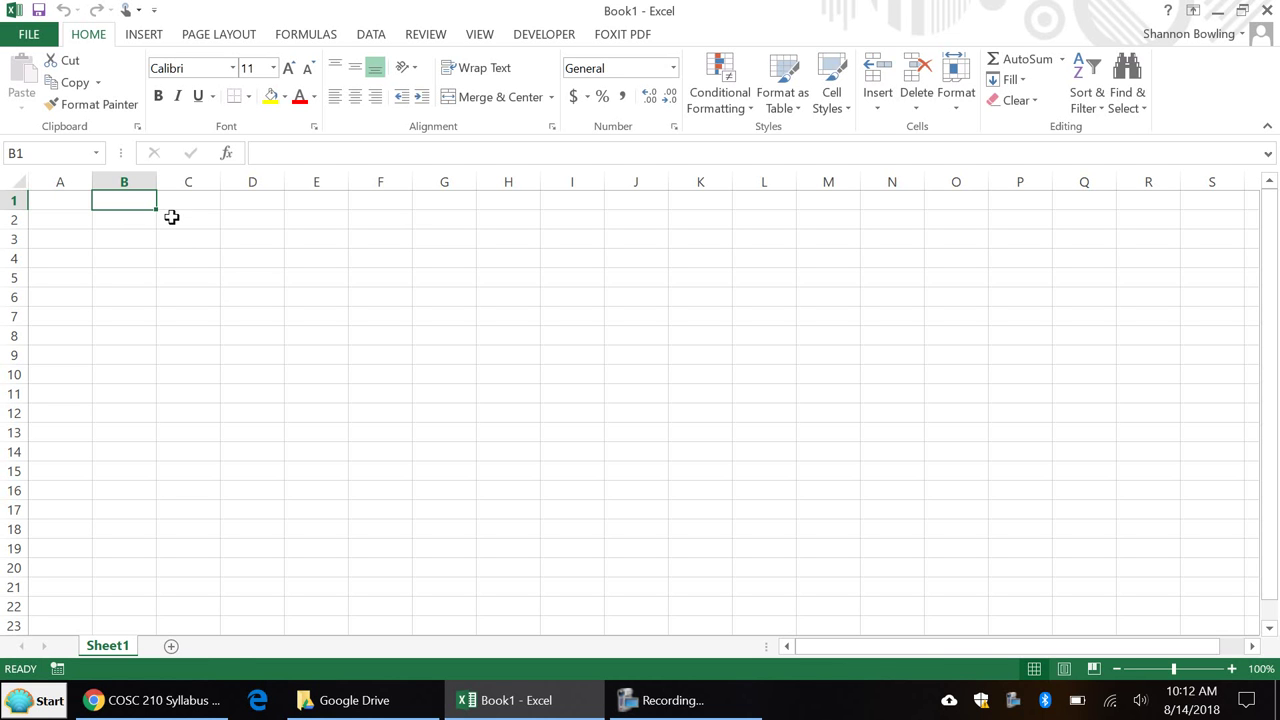
{"action": "left_click", "coordinate": [138, 217]}
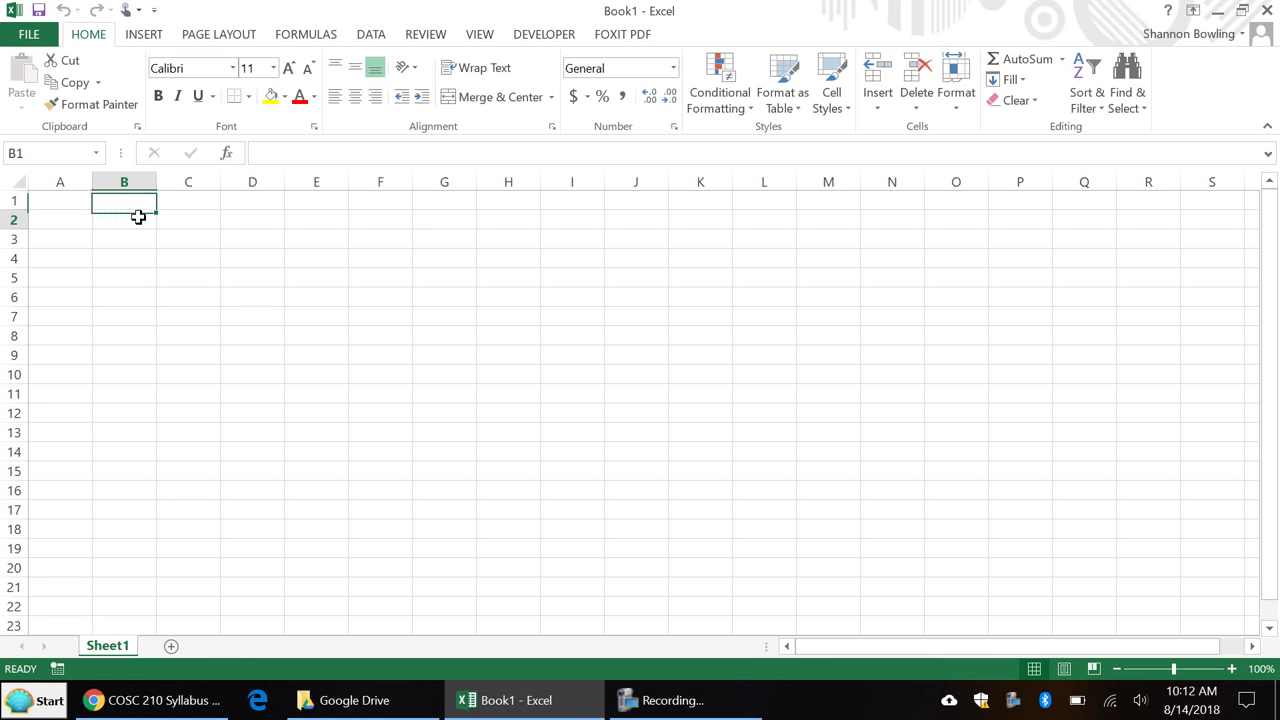
{"action": "left_click", "coordinate": [140, 204]}
{"action": "type", "text": "1"}
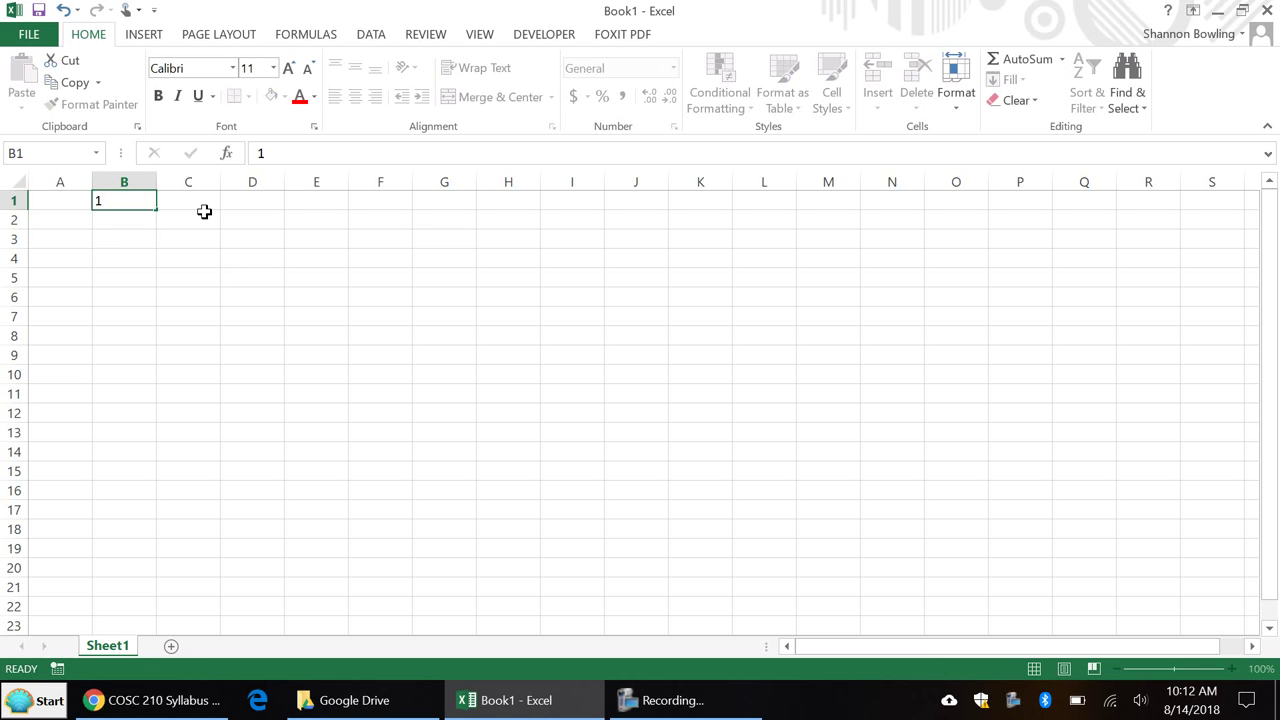
{"action": "key", "text": "Return"}
{"action": "type", "text": "1"}
{"action": "key", "text": "Return"}
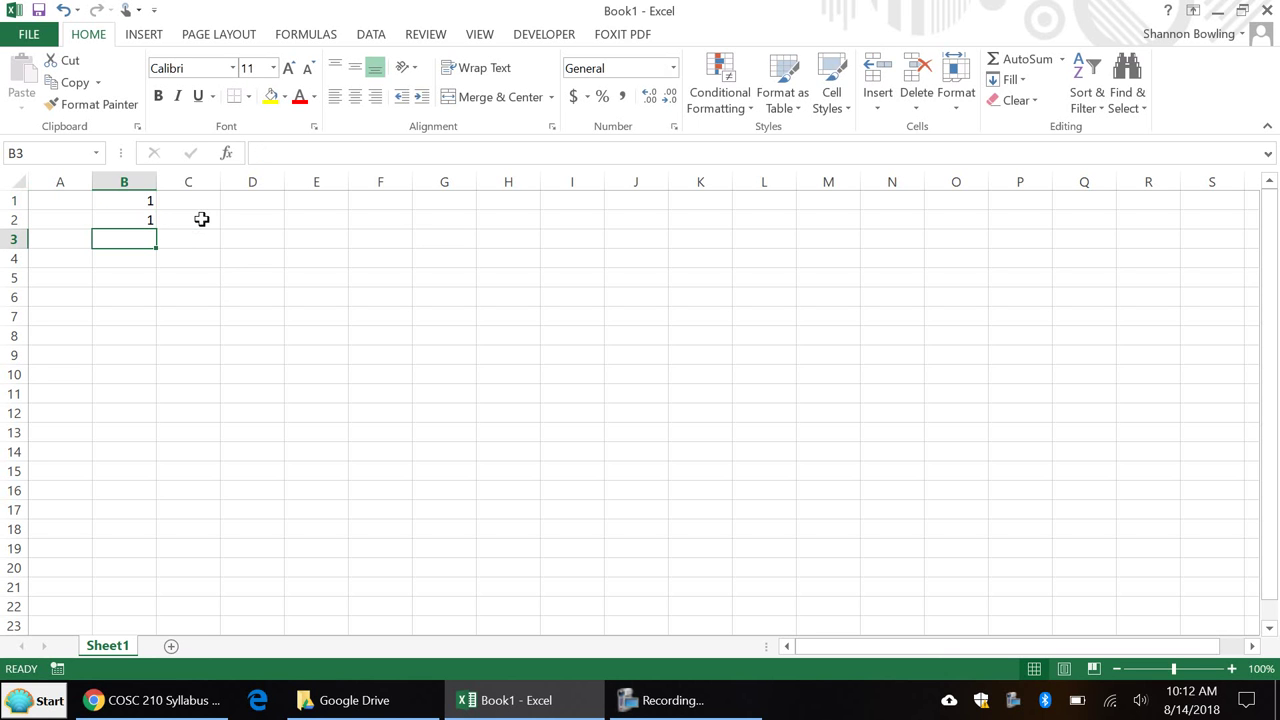
- Enter the formula =B2+B1 in cell C2
{"action": "left_click", "coordinate": [201, 219]}
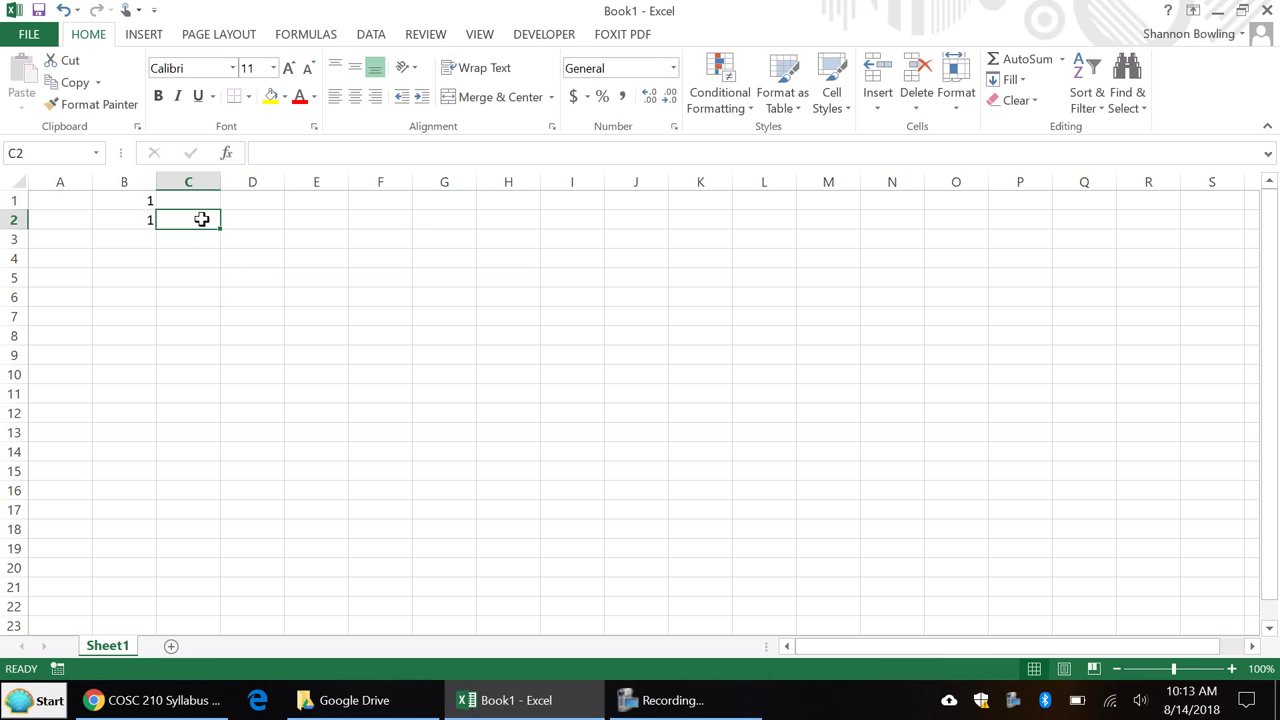
{"action": "type", "text": "="}
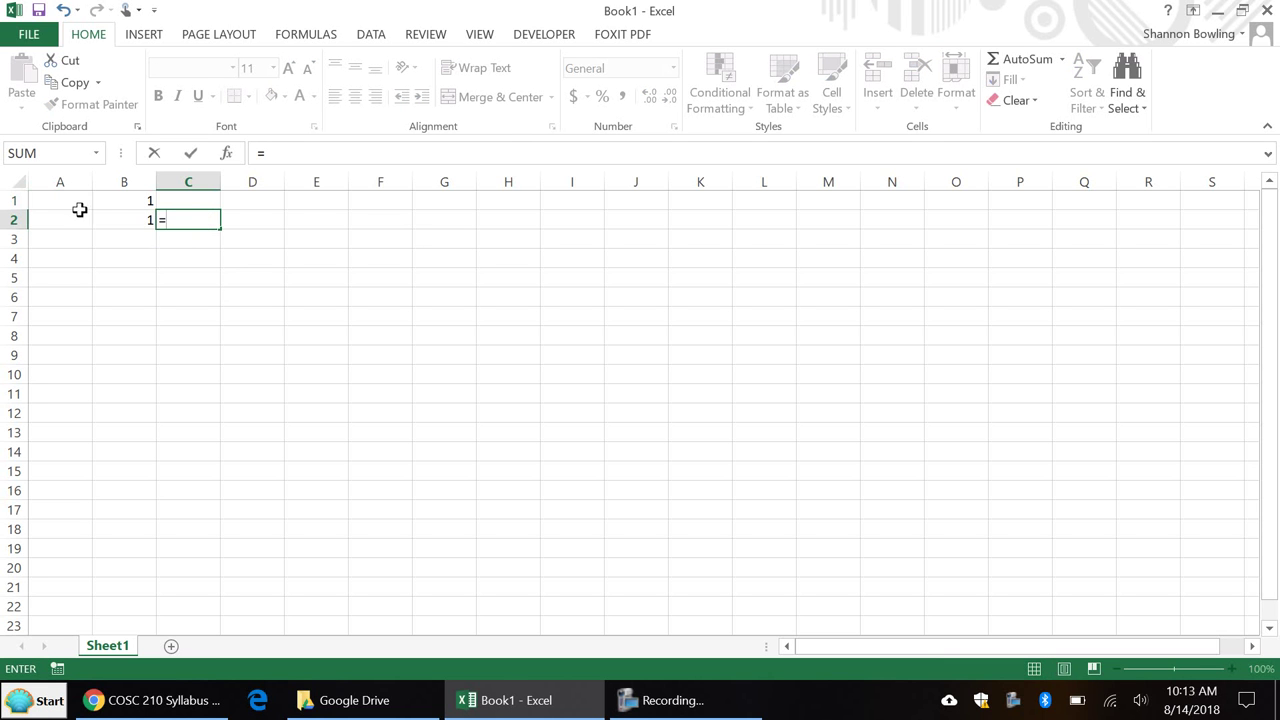
{"action": "left_click", "coordinate": [114, 220]}
{"action": "type", "text": "+"}
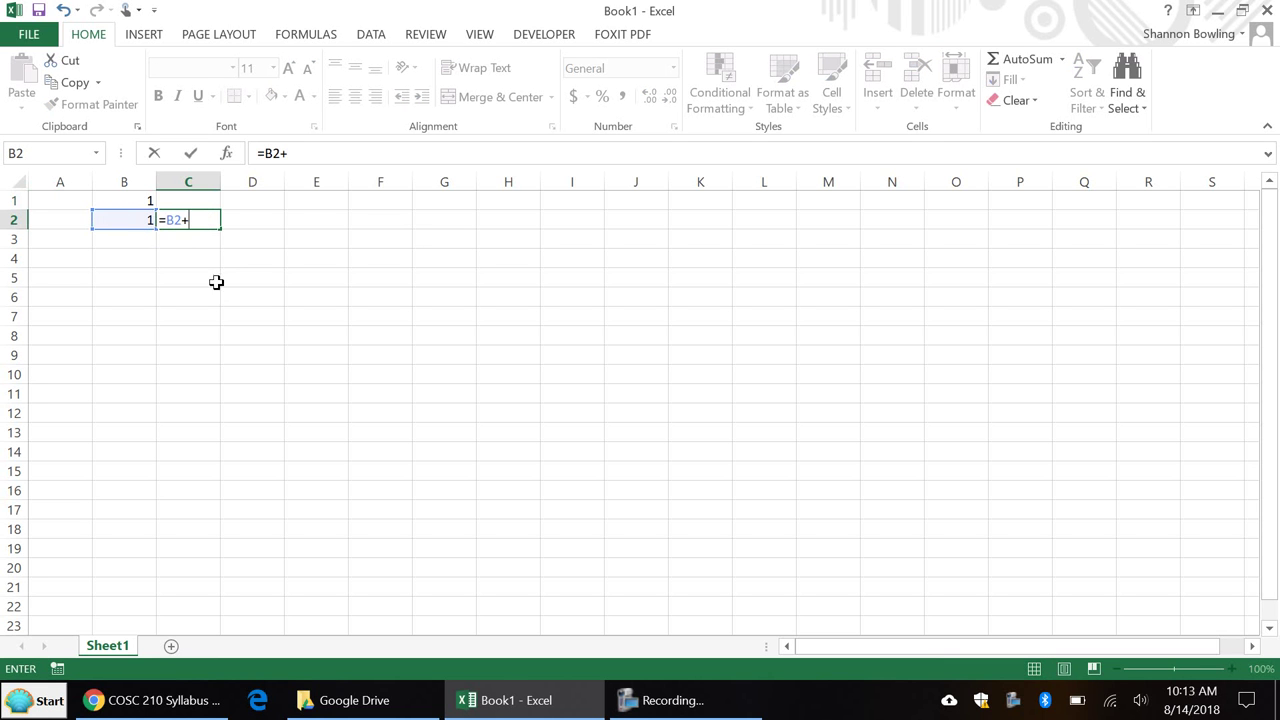
{"action": "left_click", "coordinate": [136, 200]}
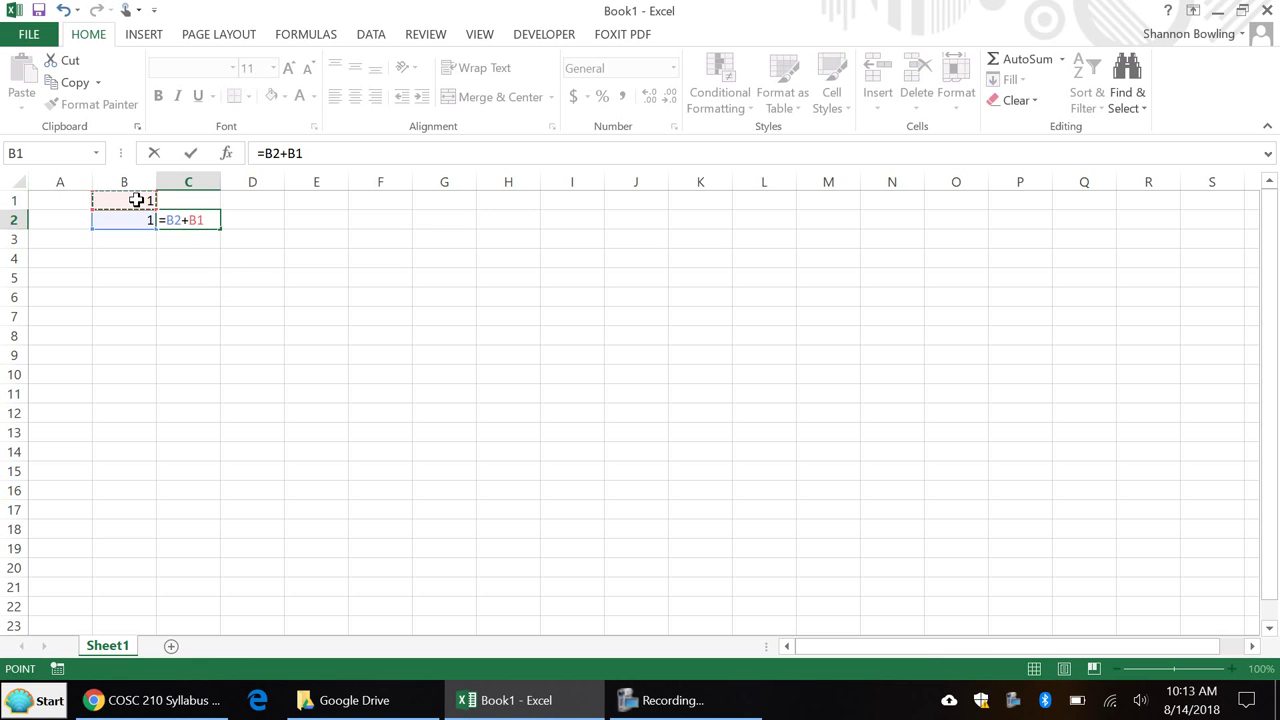
{"action": "key", "text": "Return"}
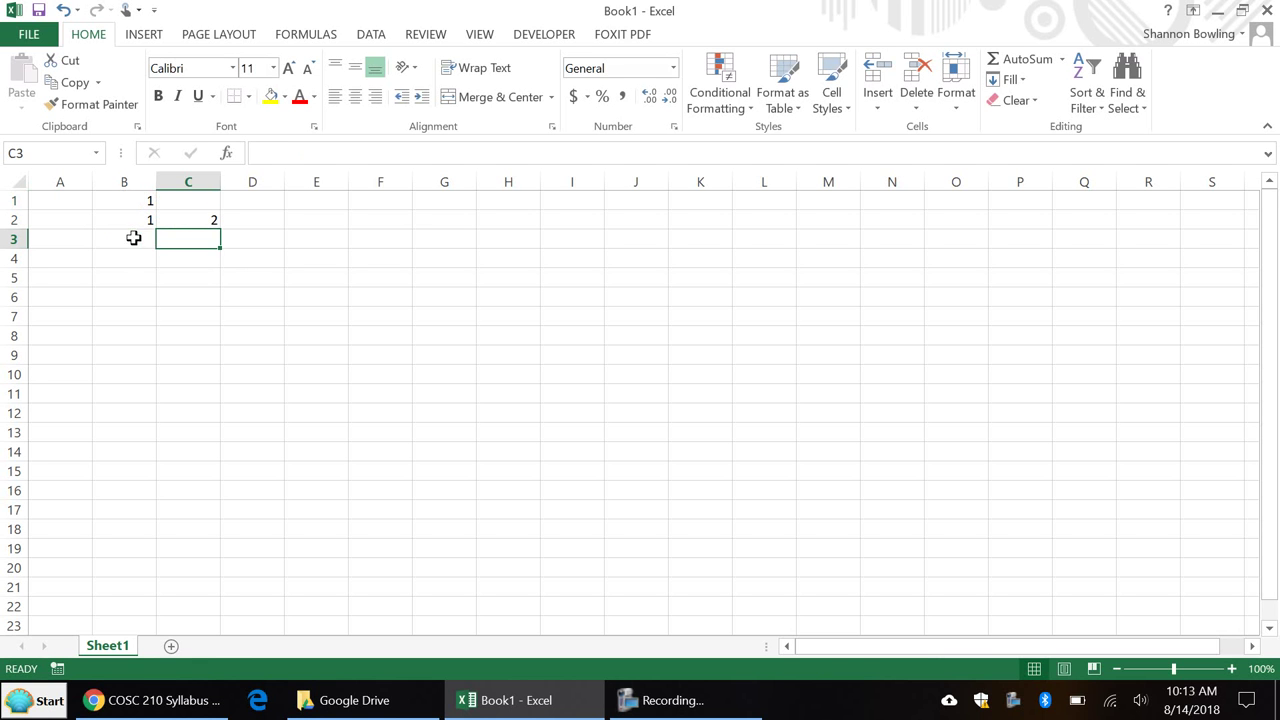
- Enter the formula =C2 in cell B3
{"action": "left_click", "coordinate": [133, 238]}
{"action": "type", "text": "="}
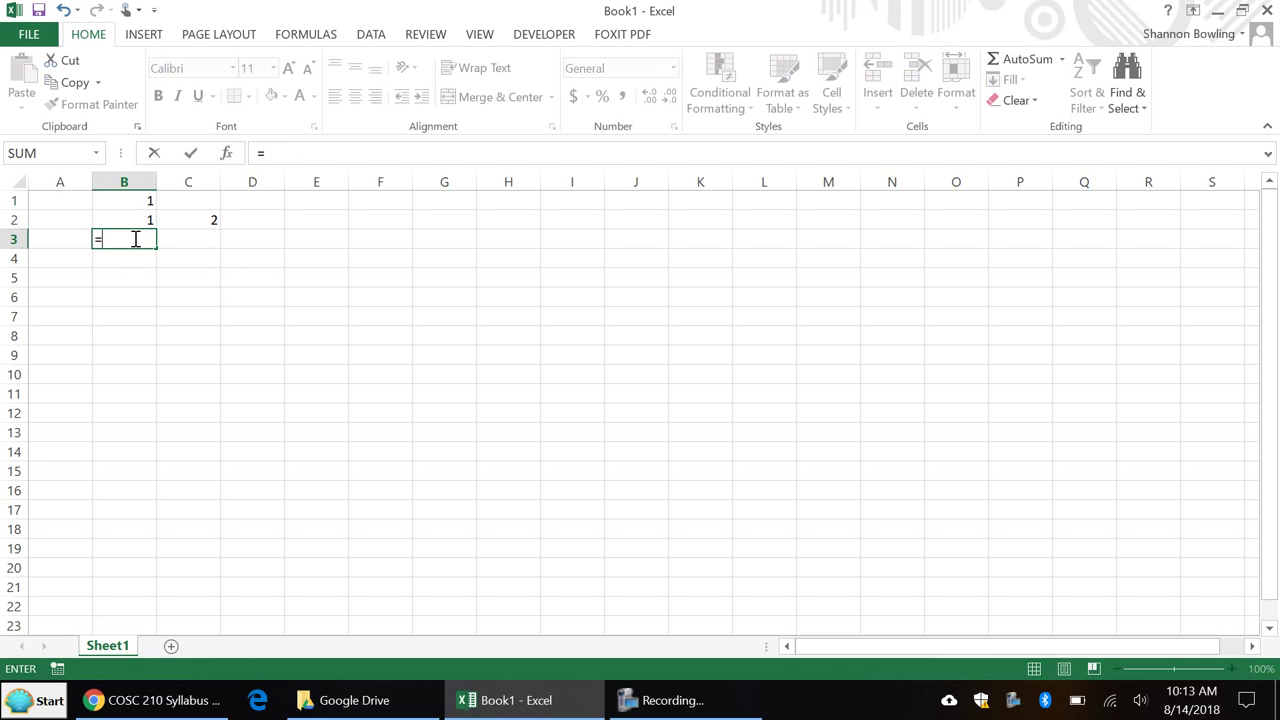
{"action": "left_click", "coordinate": [197, 220]}
{"action": "key", "text": "Return"}
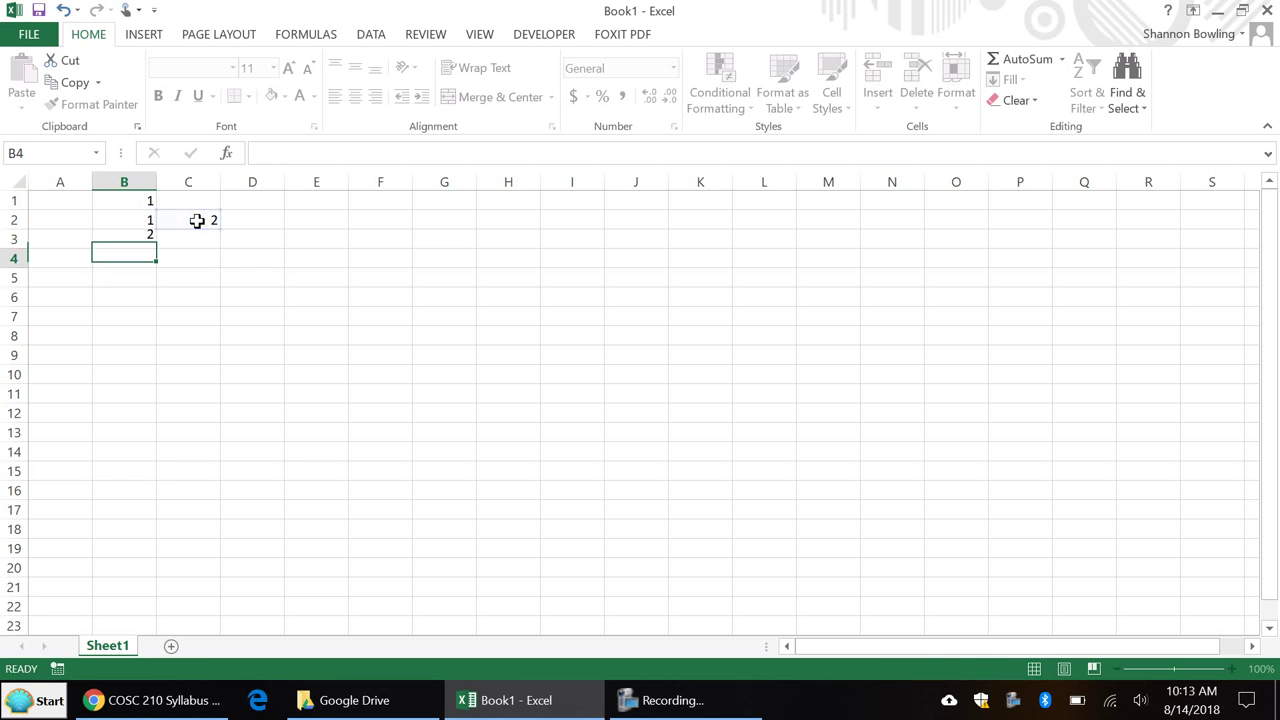
- Fill the B3 formula down to B20 and the C2 formula down to C19
{"action": "left_click", "coordinate": [127, 239]}
{"action": "left_click_drag", "start_coordinate": [155, 248], "coordinate": [134, 570]}
{"action": "left_click", "coordinate": [207, 219]}
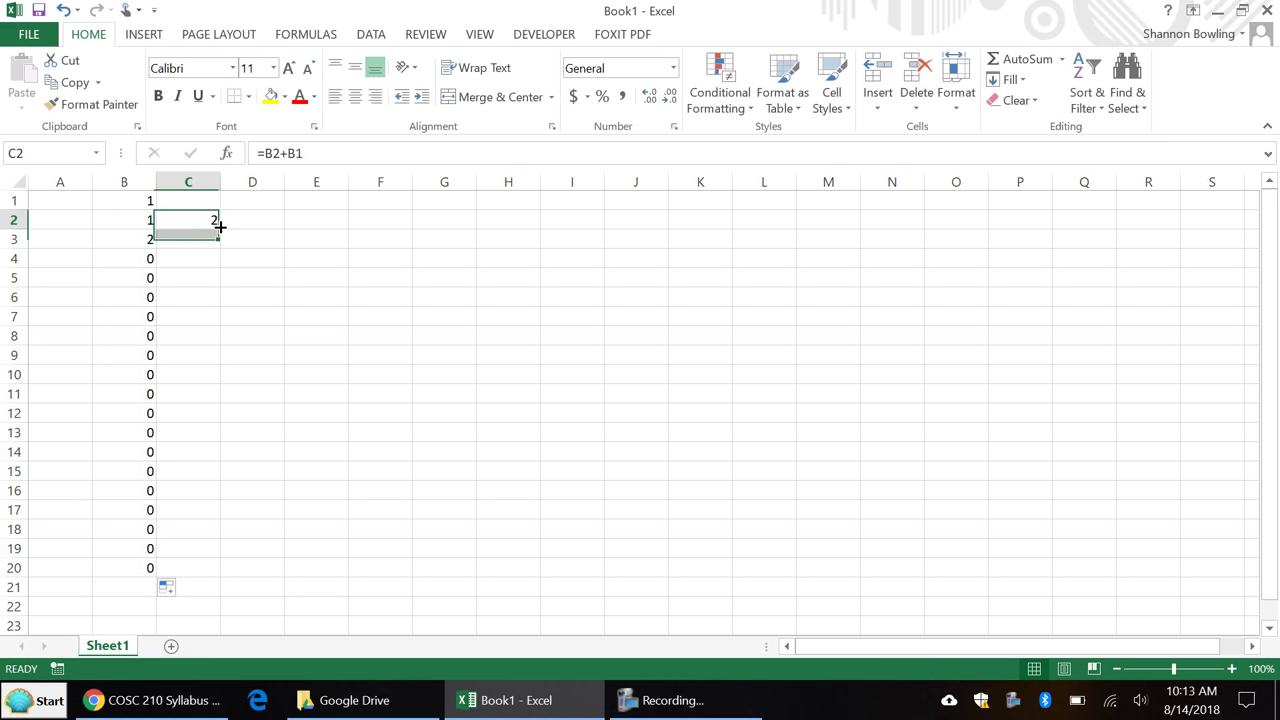
{"action": "left_click_drag", "start_coordinate": [219, 226], "coordinate": [190, 550]}
{"action": "left_click", "coordinate": [503, 505]}
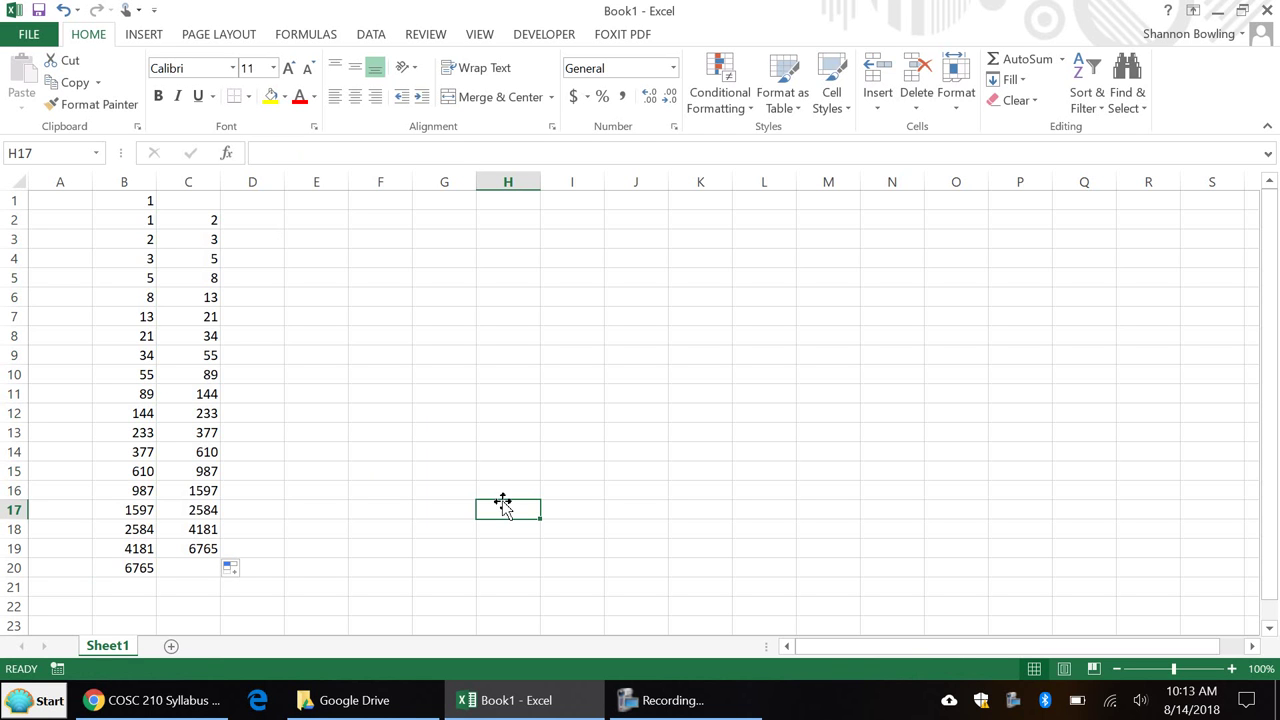
- Examine the number sequence in column B cell by cell from B1 to B7, and the block B1:C19
{"action": "left_click", "coordinate": [144, 201]}
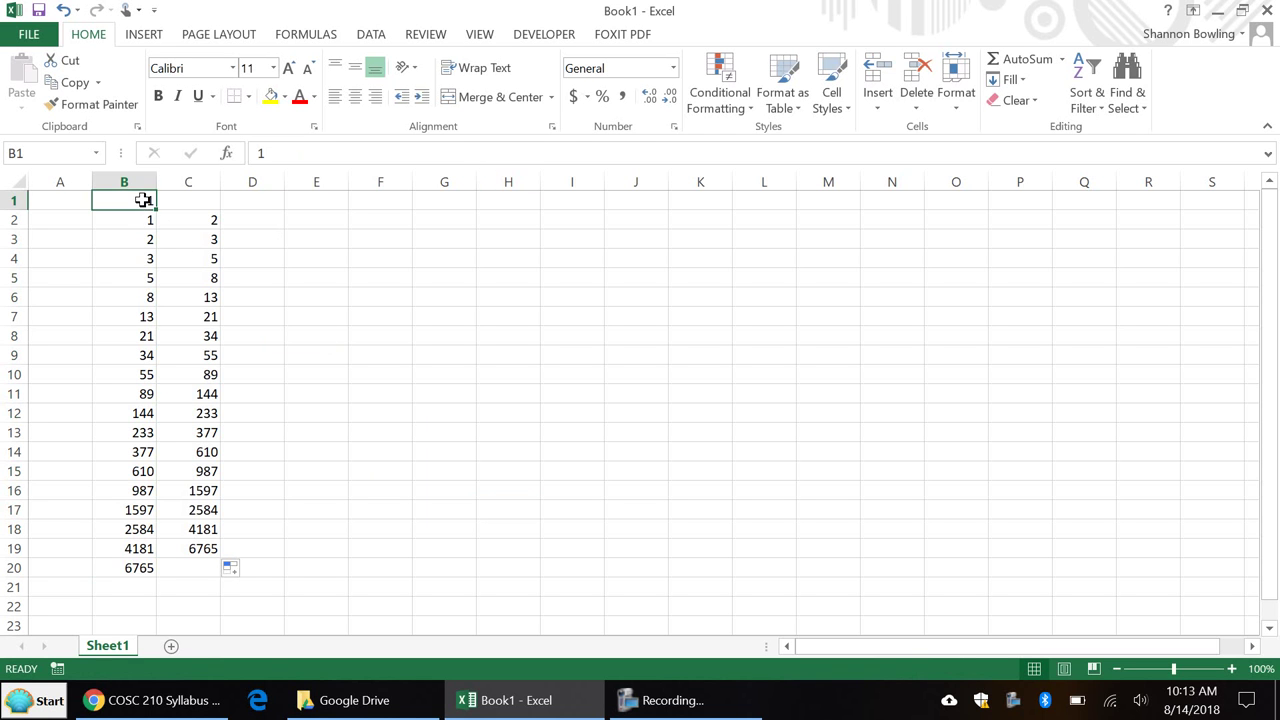
{"action": "left_click", "coordinate": [138, 219]}
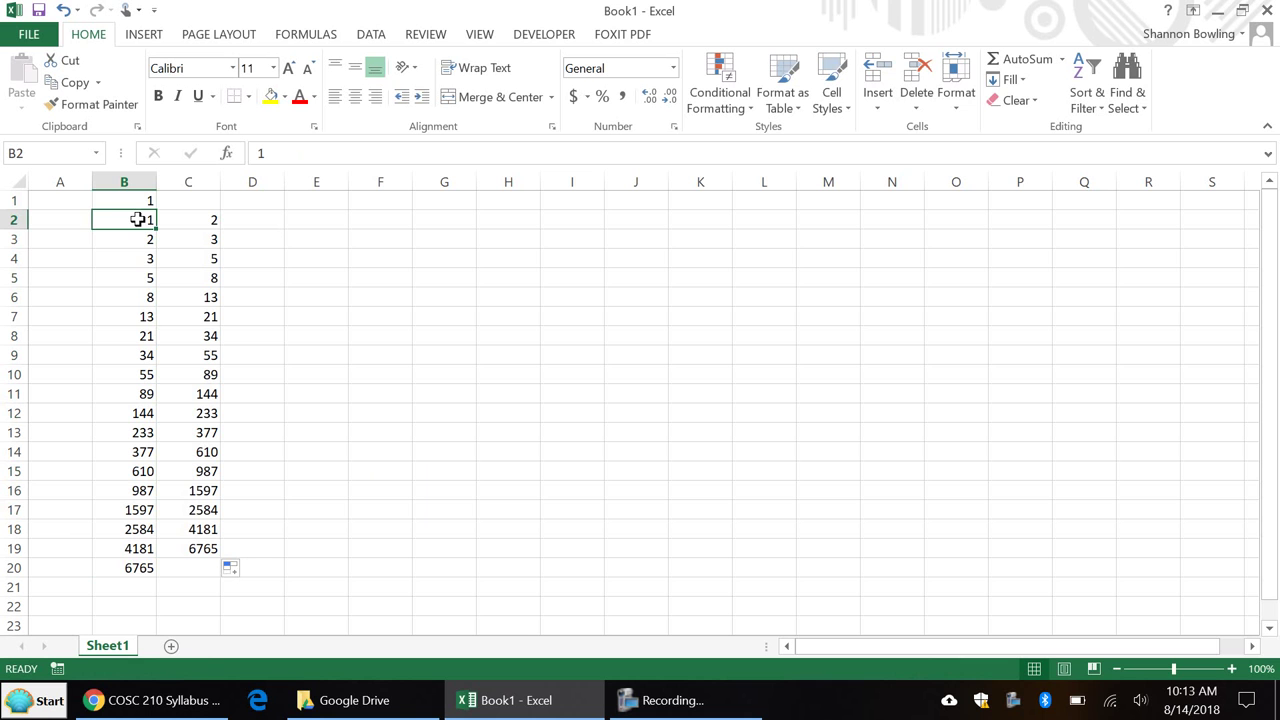
{"action": "left_click", "coordinate": [140, 241]}
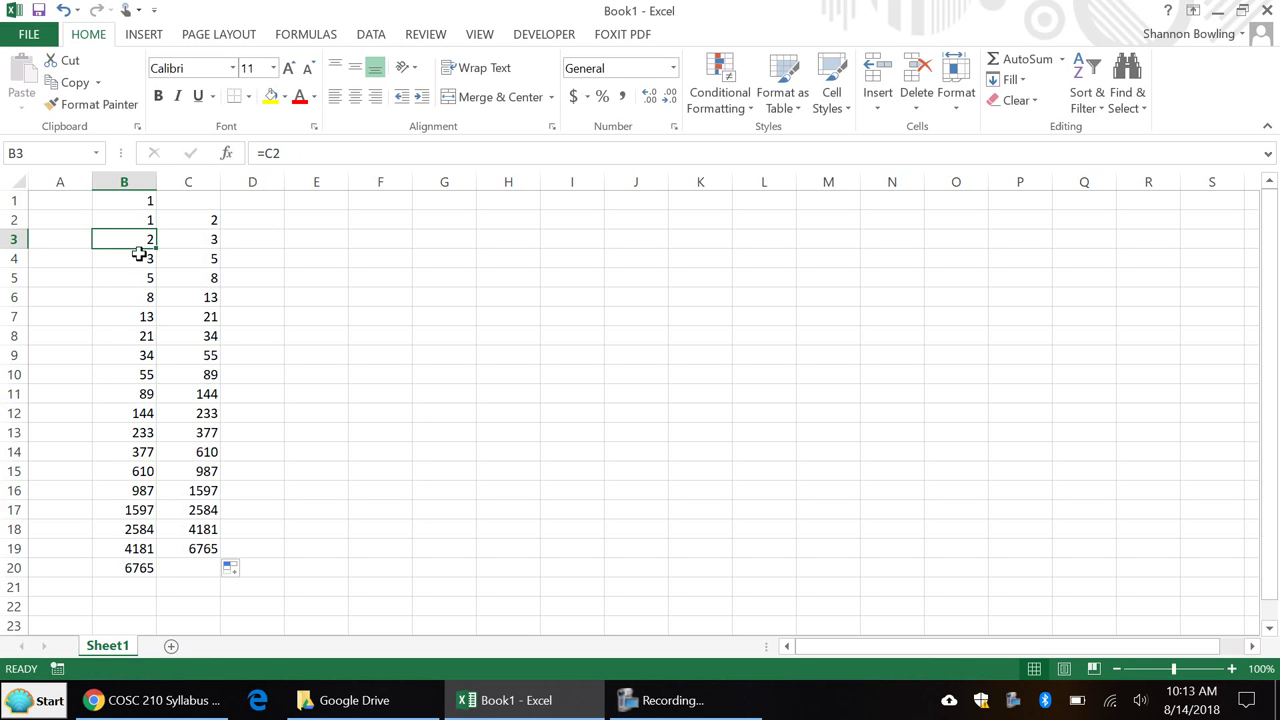
{"action": "left_click", "coordinate": [137, 257]}
{"action": "left_click", "coordinate": [135, 274]}
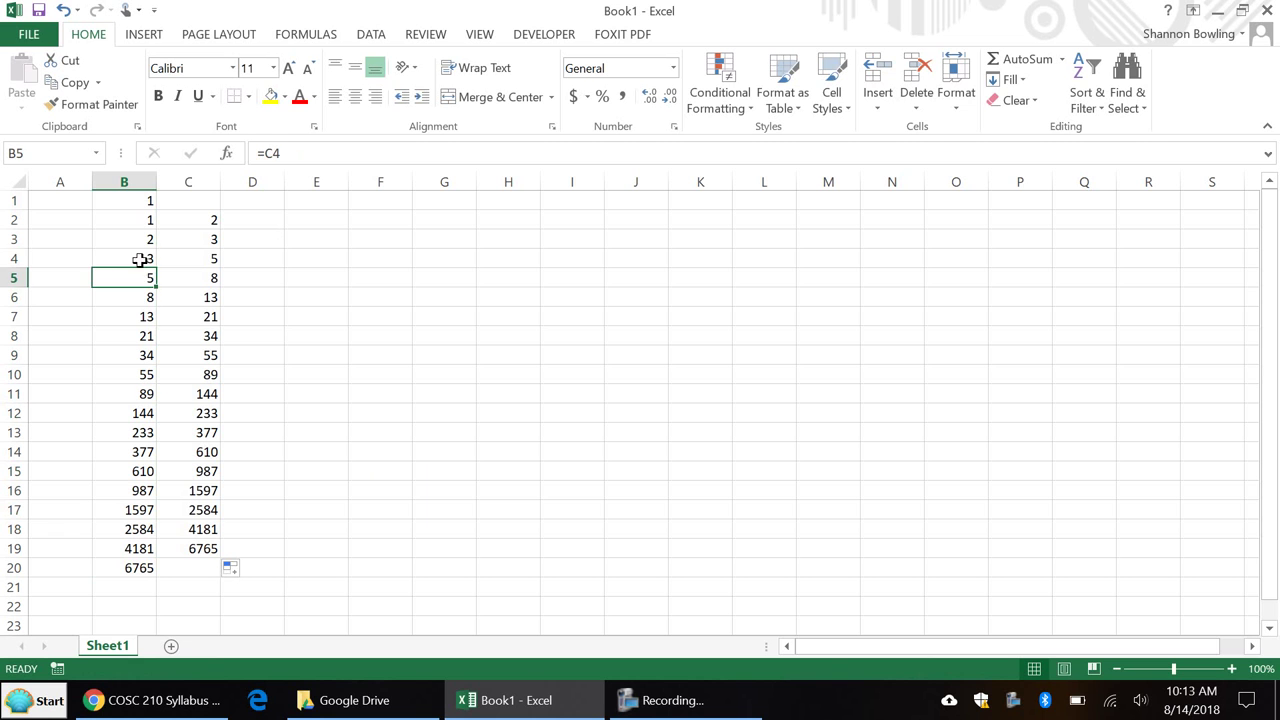
{"action": "left_click", "coordinate": [137, 258]}
{"action": "left_click", "coordinate": [135, 295]}
{"action": "left_click", "coordinate": [138, 279]}
{"action": "left_click", "coordinate": [135, 297]}
{"action": "left_click", "coordinate": [129, 316]}
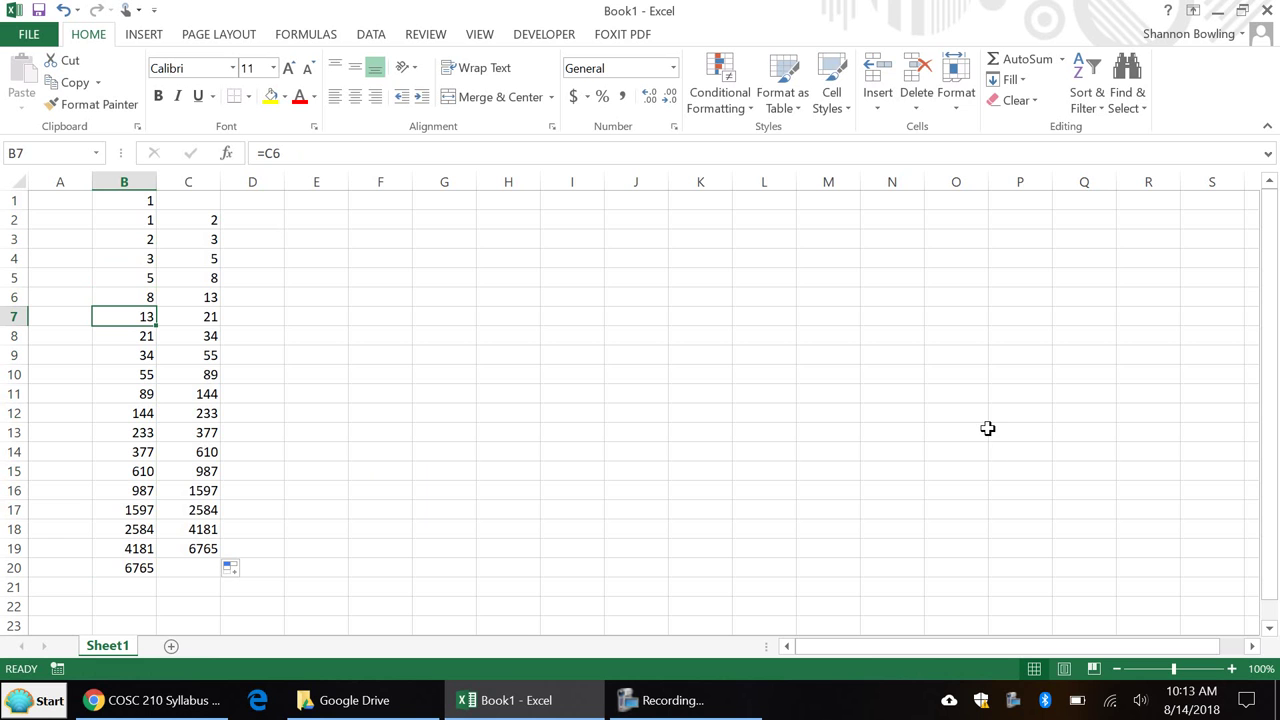
{"action": "left_click", "coordinate": [331, 218]}
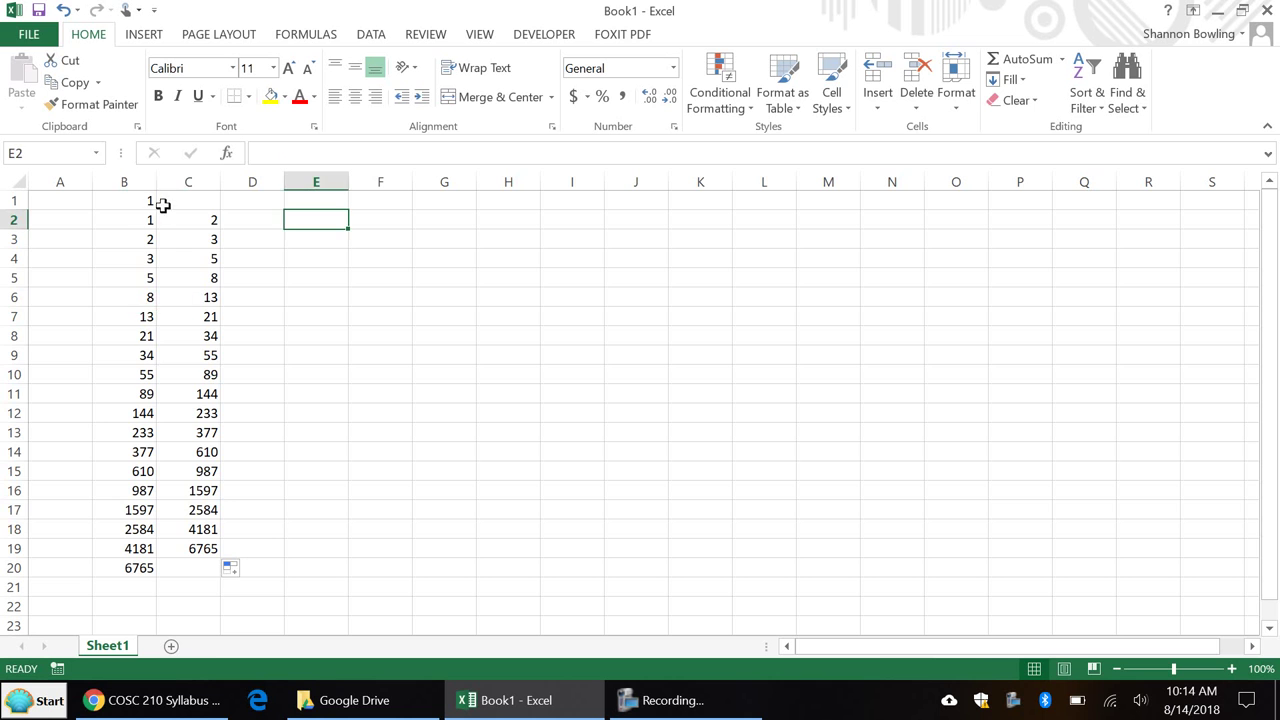
{"action": "left_click_drag", "start_coordinate": [147, 206], "coordinate": [183, 542]}
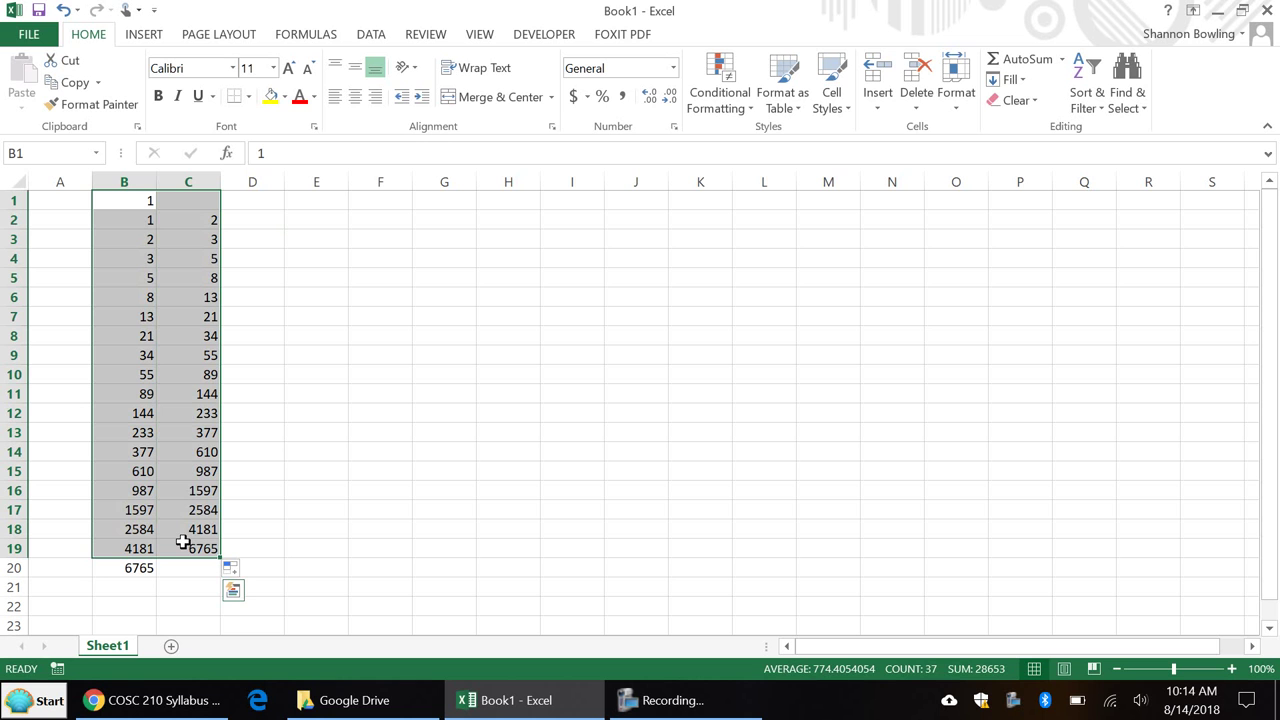
{"action": "left_click", "coordinate": [251, 200]}
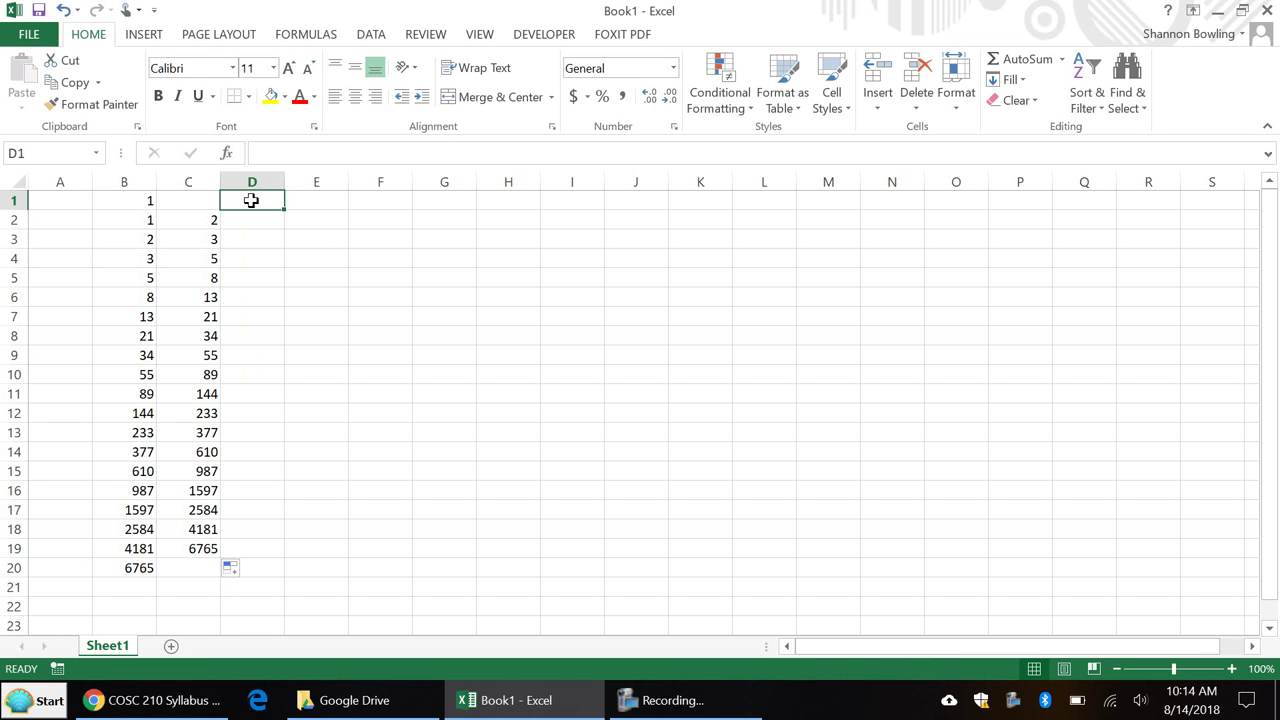
- Insert an ActiveX command button on the sheet over about cells O2 to P3
{"action": "left_click", "coordinate": [545, 38]}
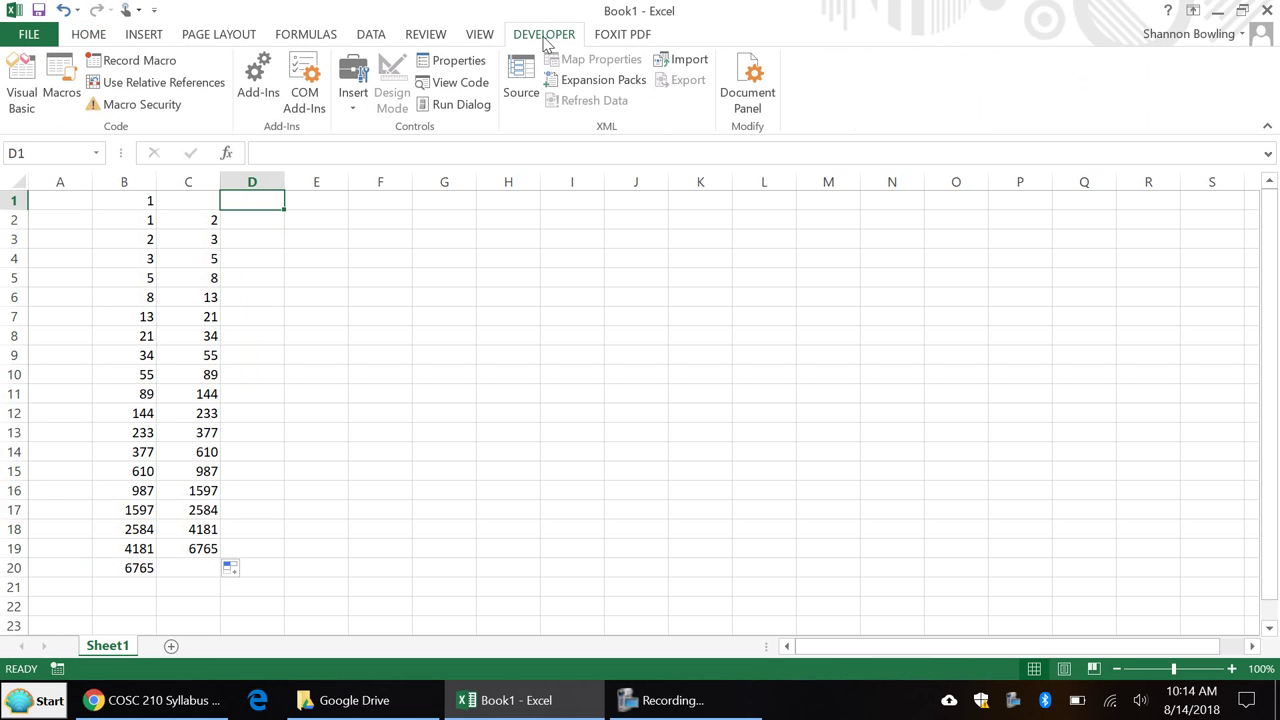
{"action": "left_click", "coordinate": [352, 118]}
{"action": "left_click", "coordinate": [354, 213]}
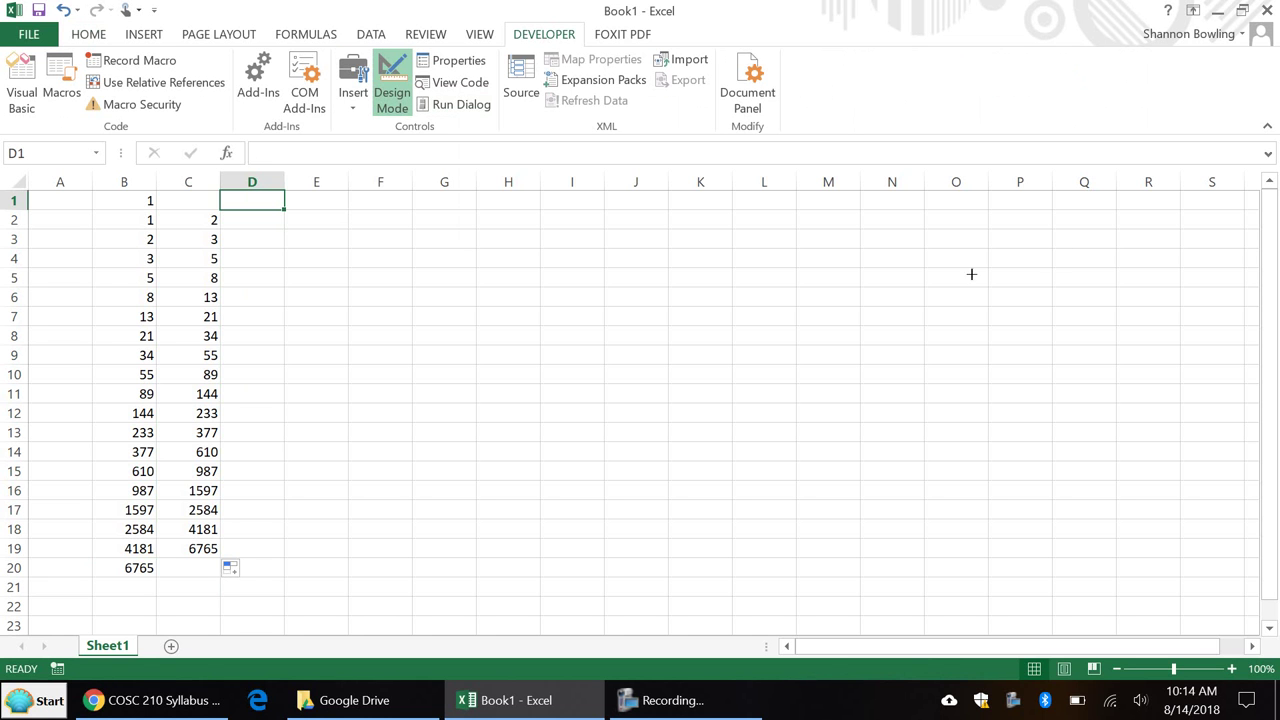
{"action": "left_click_drag", "start_coordinate": [933, 216], "coordinate": [1046, 257]}
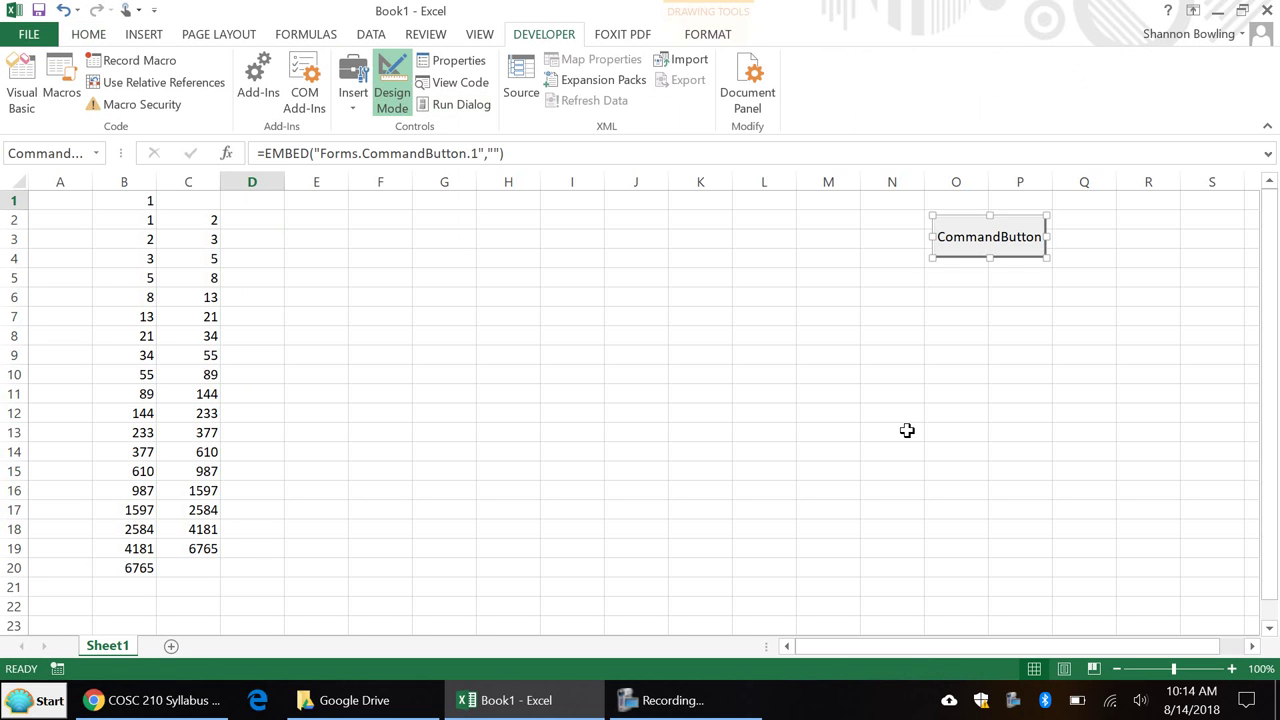
{"action": "left_click", "coordinate": [954, 334]}
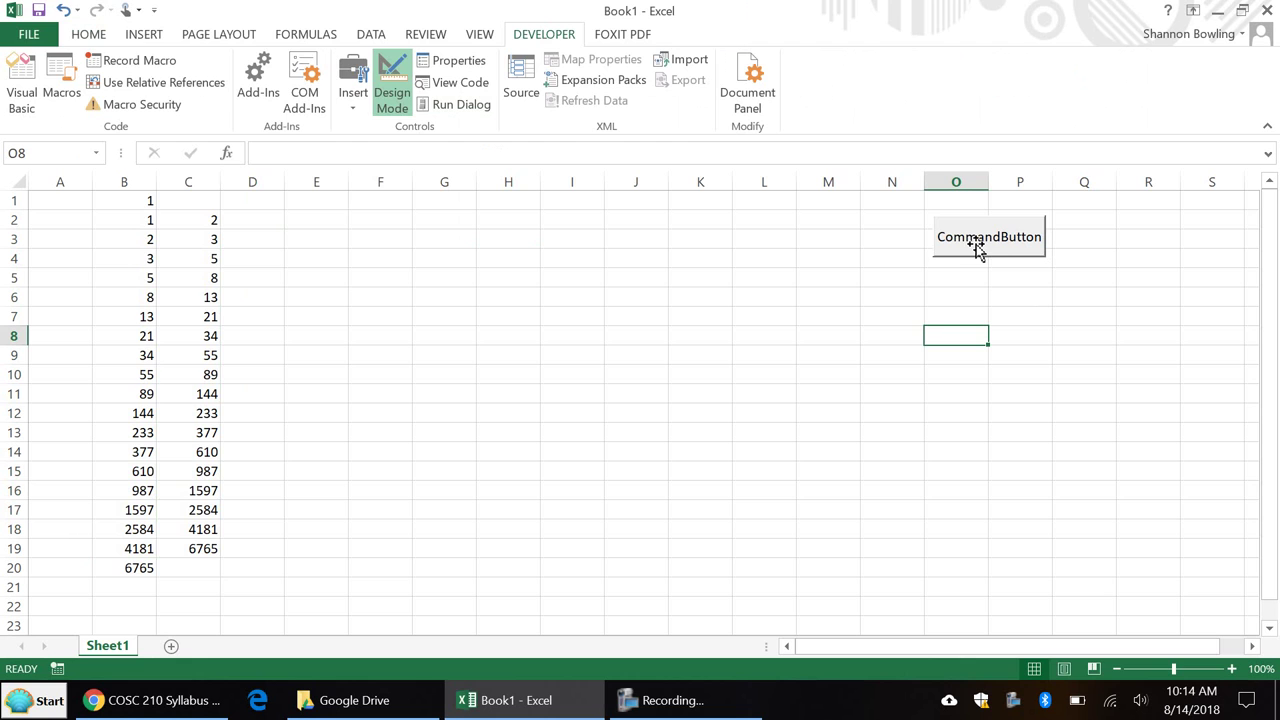
- Open the command button's click procedure and write a For i = 1 To 10 loop closed with Next i
{"action": "double_click", "coordinate": [977, 248]}
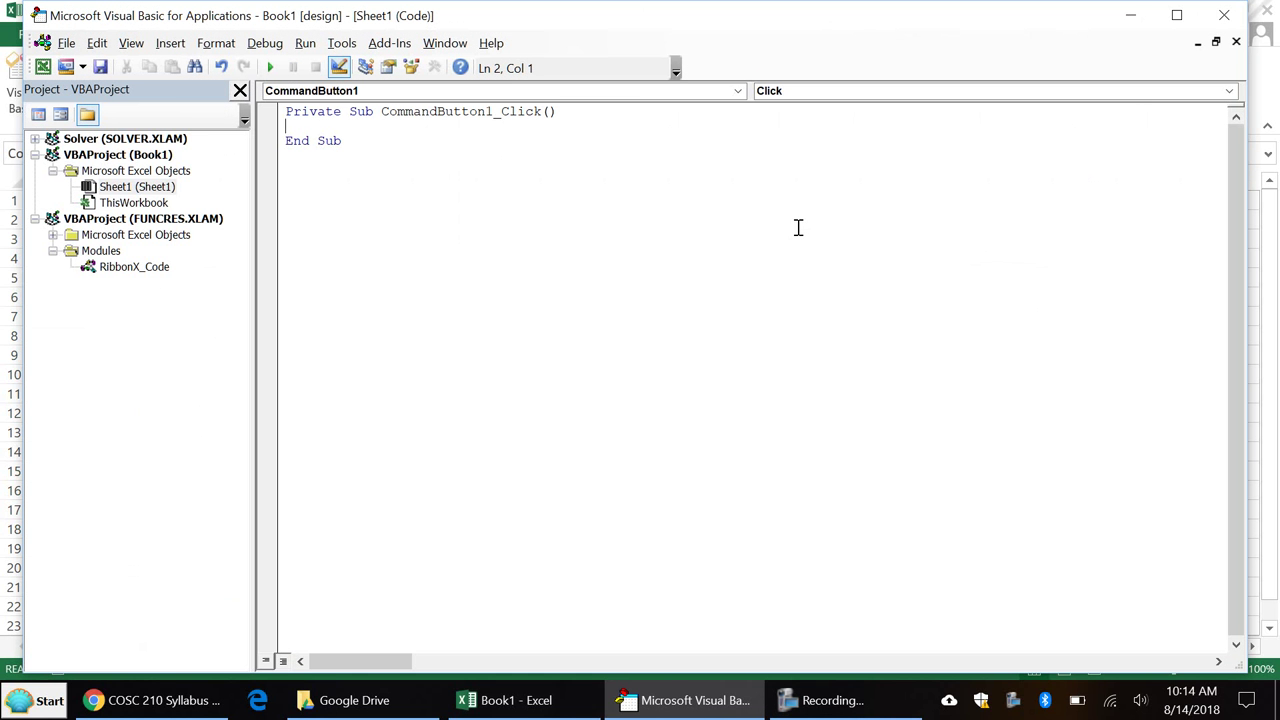
{"action": "key", "text": "Return"}
{"action": "type", "text": "f"}
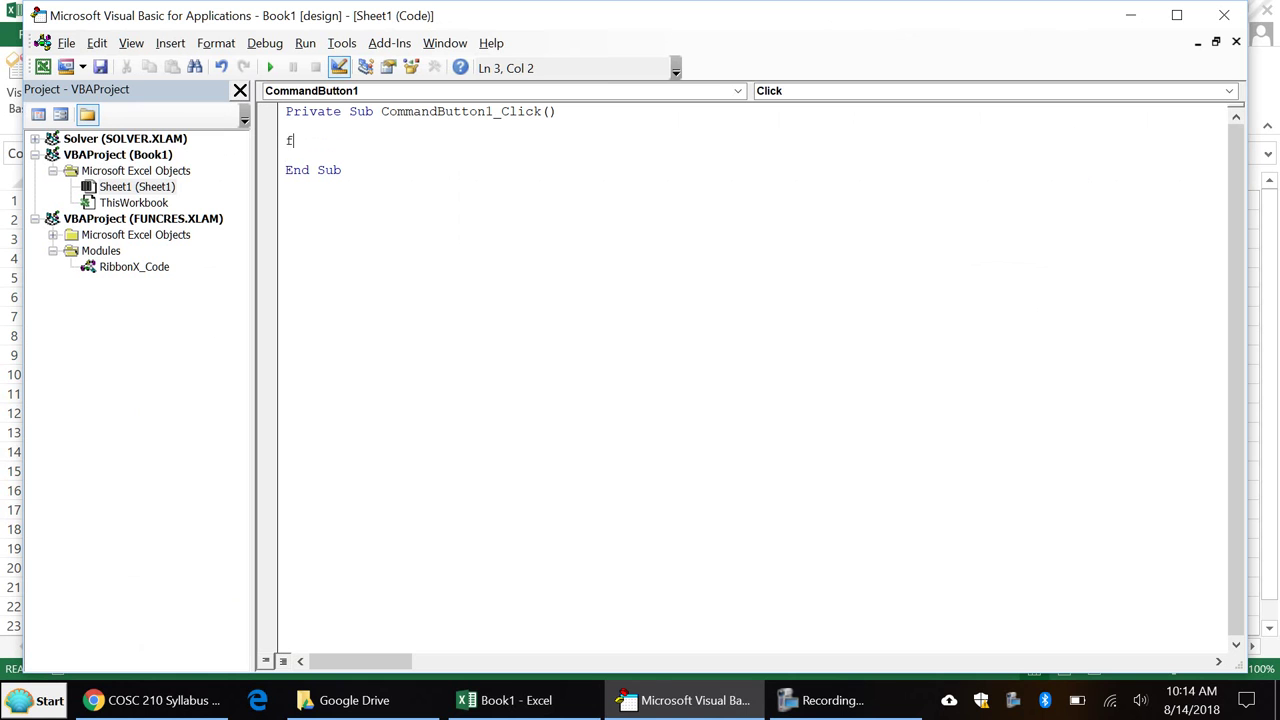
{"action": "type", "text": "or i = 1 to 10"}
{"action": "key", "text": "Return"}
{"action": "key", "text": "Return"}
{"action": "key", "text": "Return"}
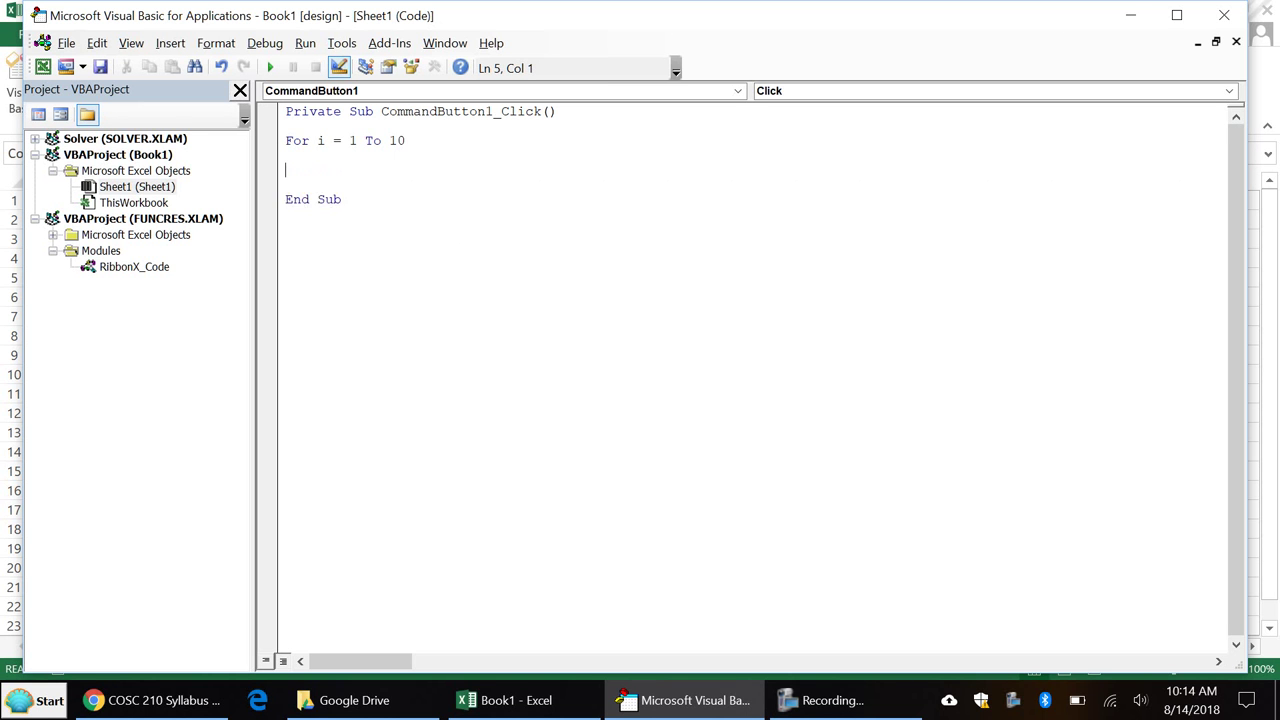
{"action": "type", "text": "next "}
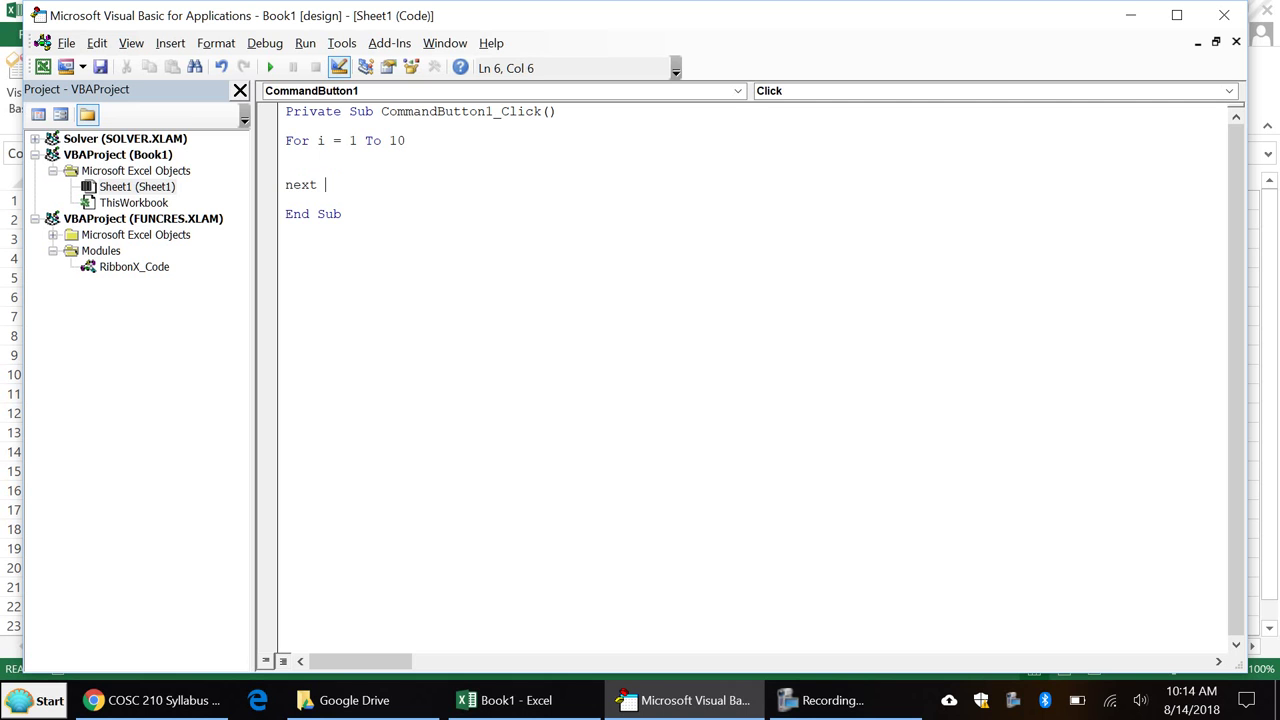
{"action": "type", "text": "i"}
{"action": "key", "text": "Up"}
{"action": "key", "text": "Up"}
{"action": "key", "text": "Return"}
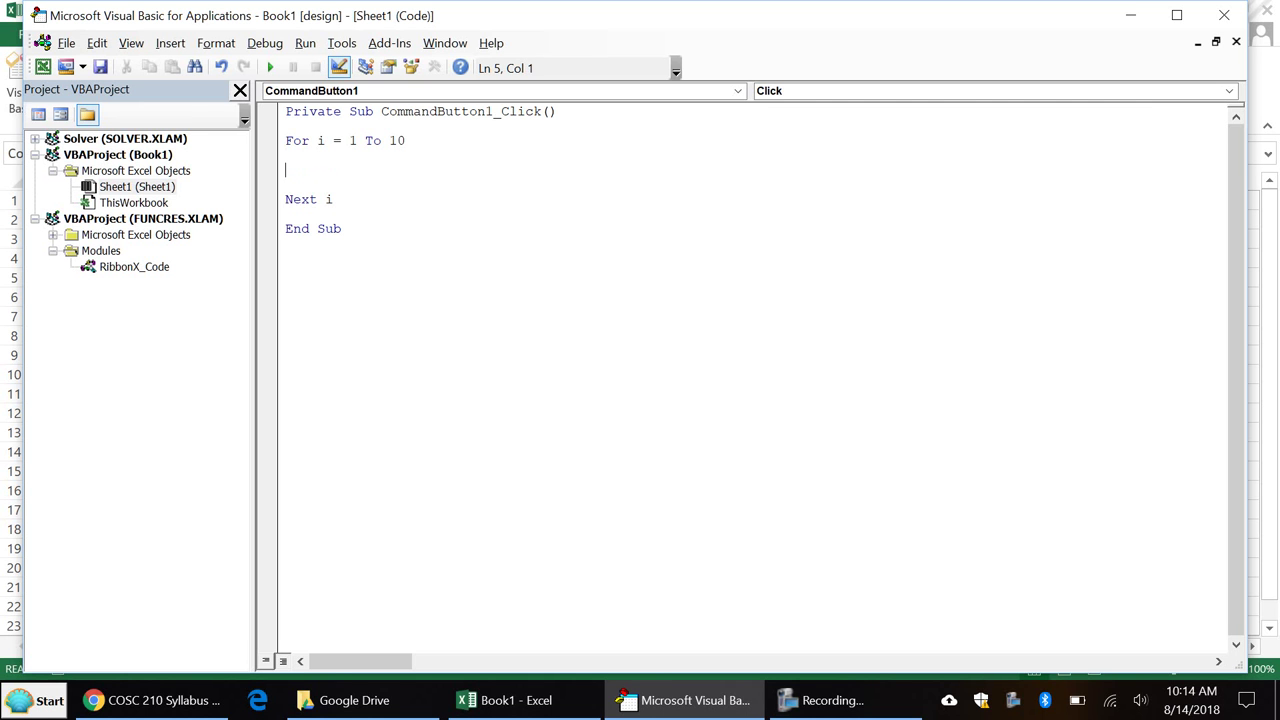
- Add the statement Cells(i, 5) = i inside the For loop
{"action": "type", "text": "cells("}
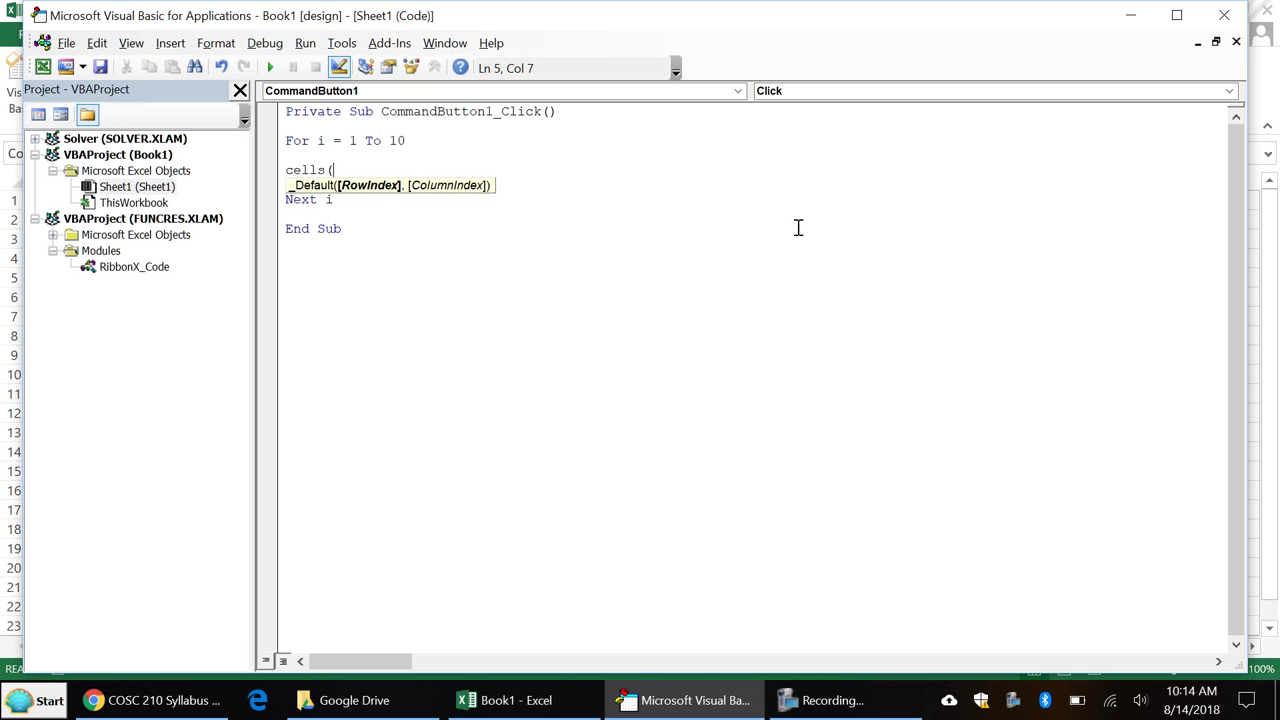
{"action": "type", "text": "i,"}
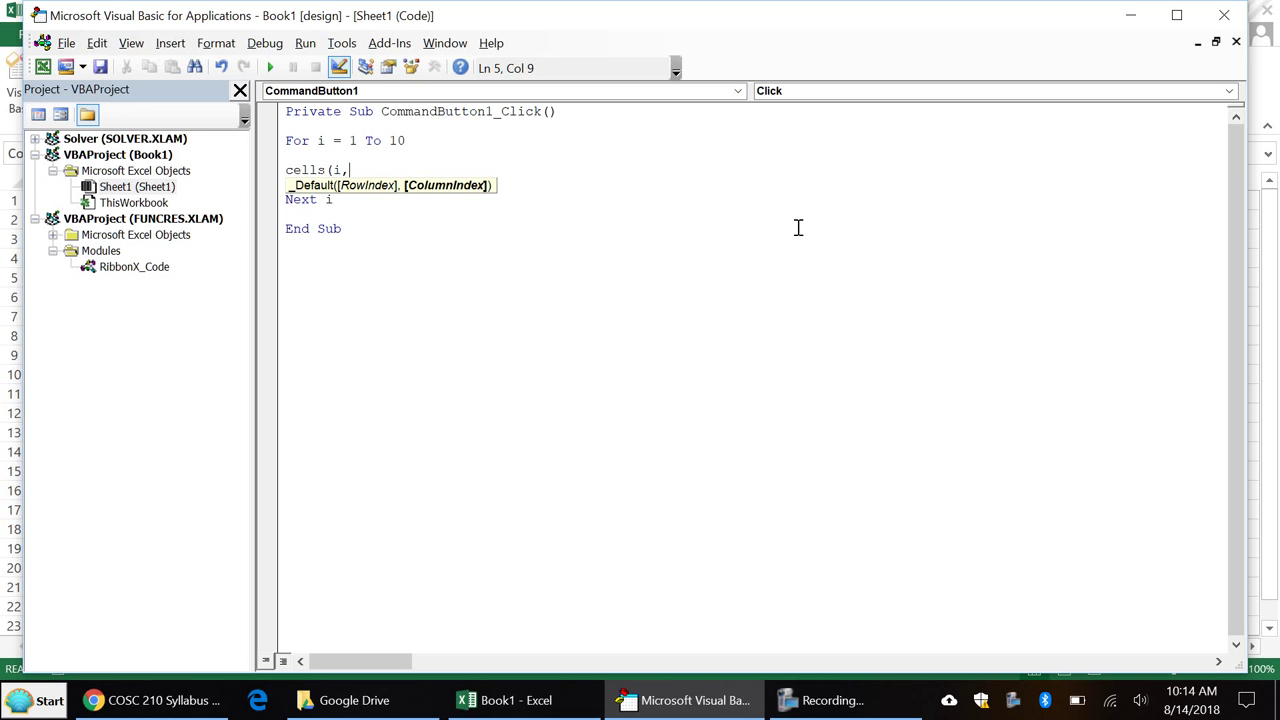
{"action": "type", "text": "5) = "}
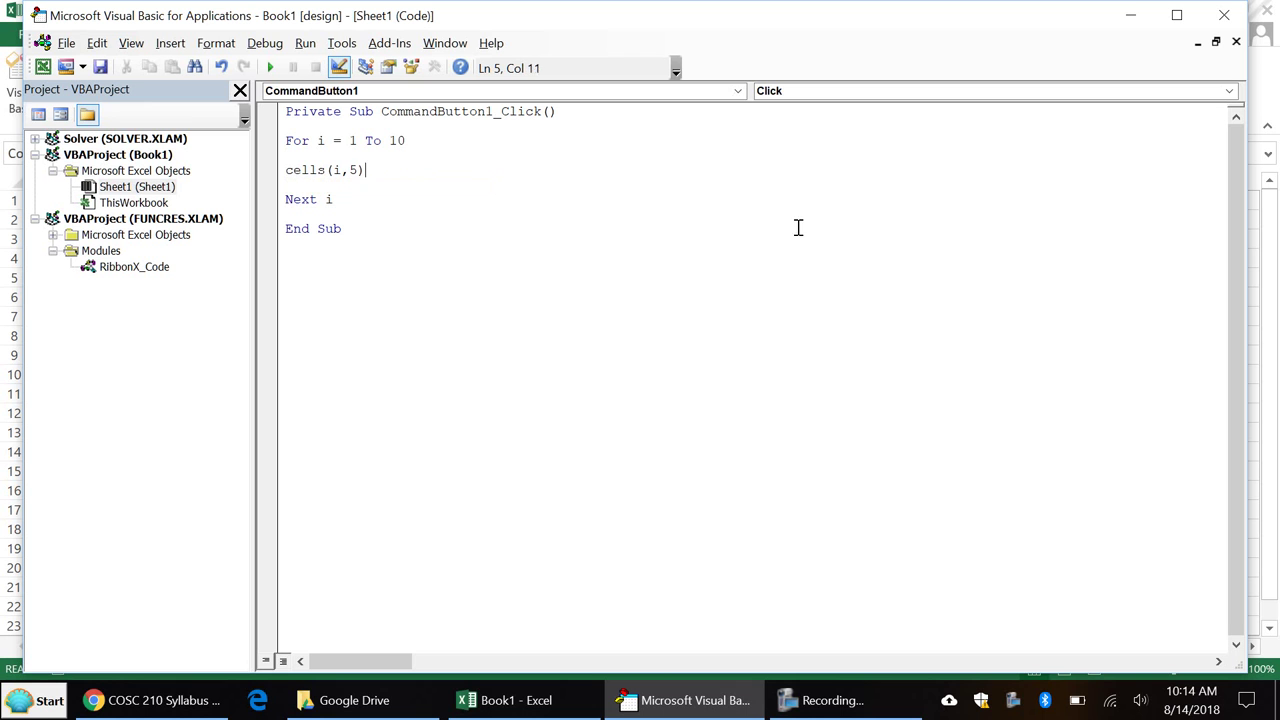
{"action": "type", "text": "i"}
{"action": "key", "text": "Return"}
- Review the For loop's code, including the counter i and the Cells assignment
{"action": "left_click_drag", "start_coordinate": [287, 141], "coordinate": [335, 212]}
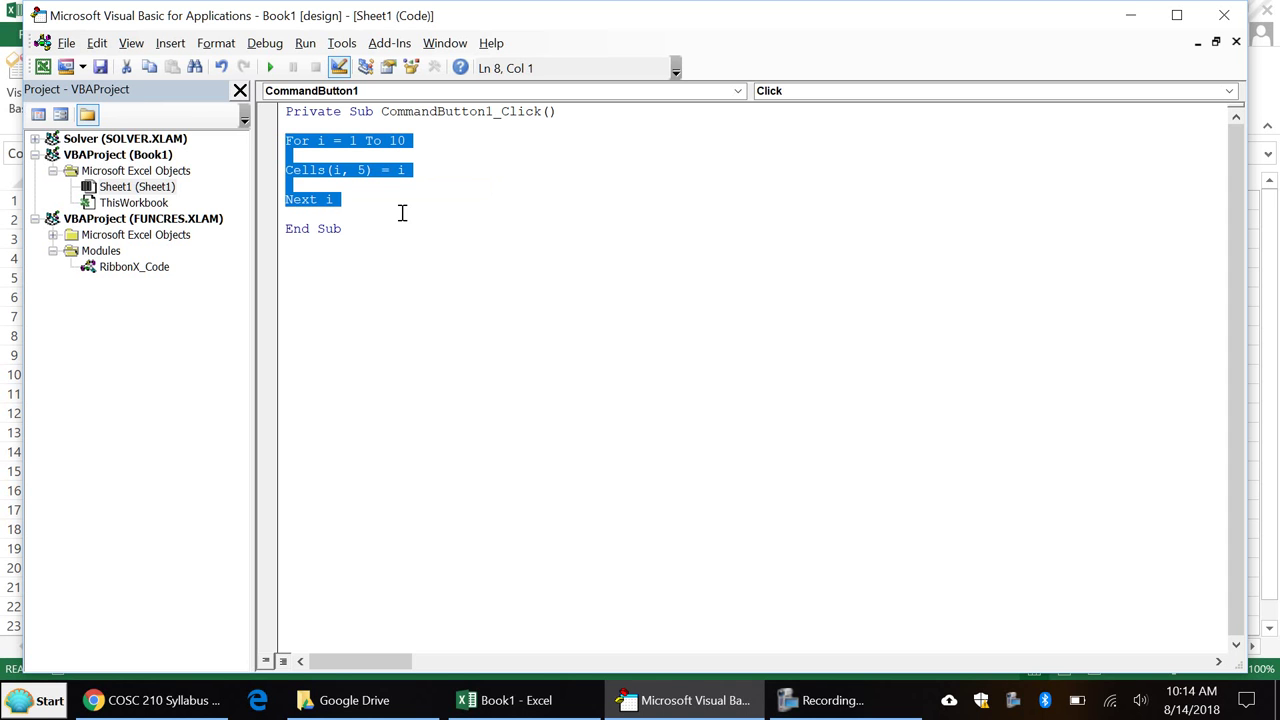
{"action": "left_click", "coordinate": [320, 141]}
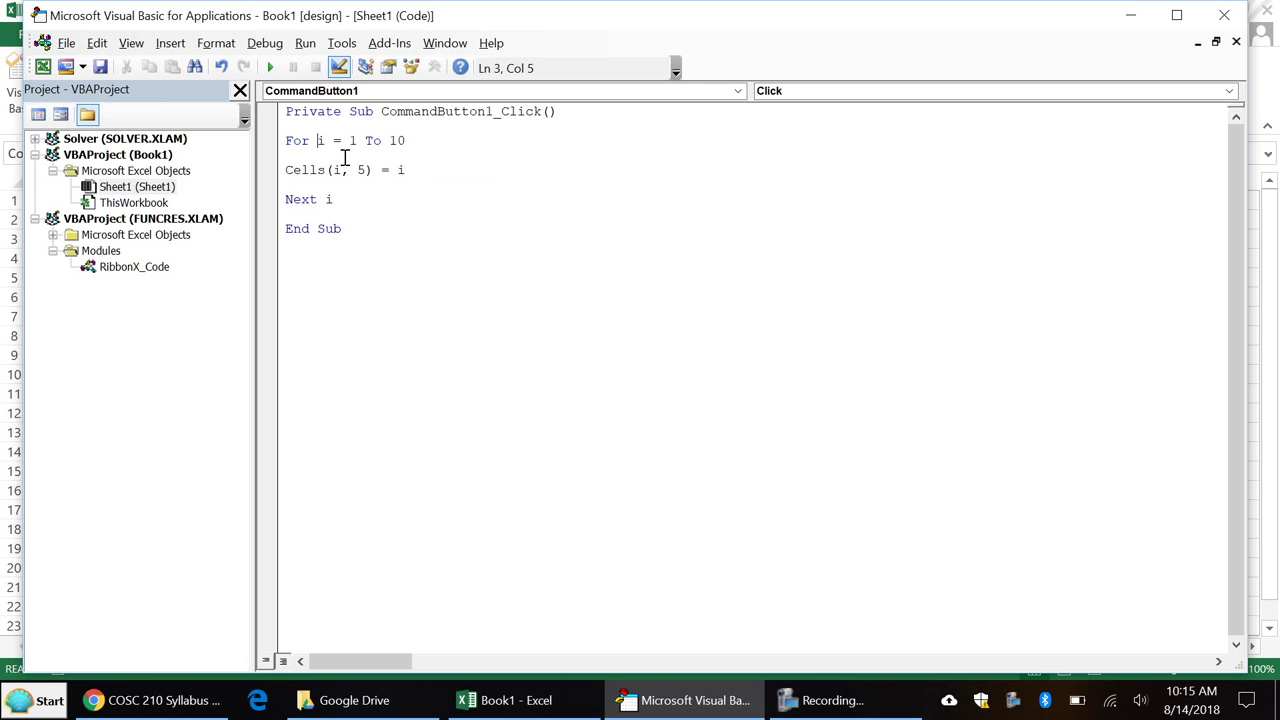
{"action": "double_click", "coordinate": [324, 141]}
{"action": "left_click", "coordinate": [308, 171]}
{"action": "left_click", "coordinate": [410, 171]}
- Switch back to the Excel workbook and enter 1 in cell E1, the fifth column of row 1
{"action": "left_click", "coordinate": [505, 700]}
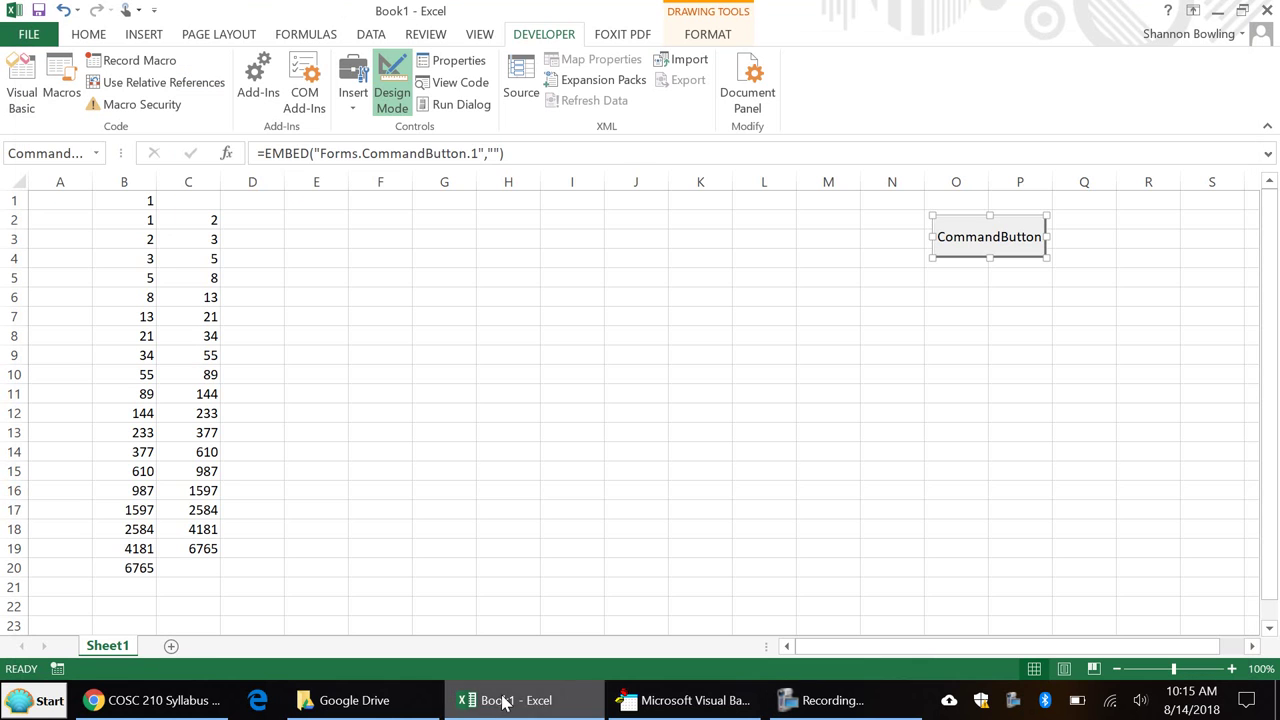
{"action": "left_click", "coordinate": [55, 199]}
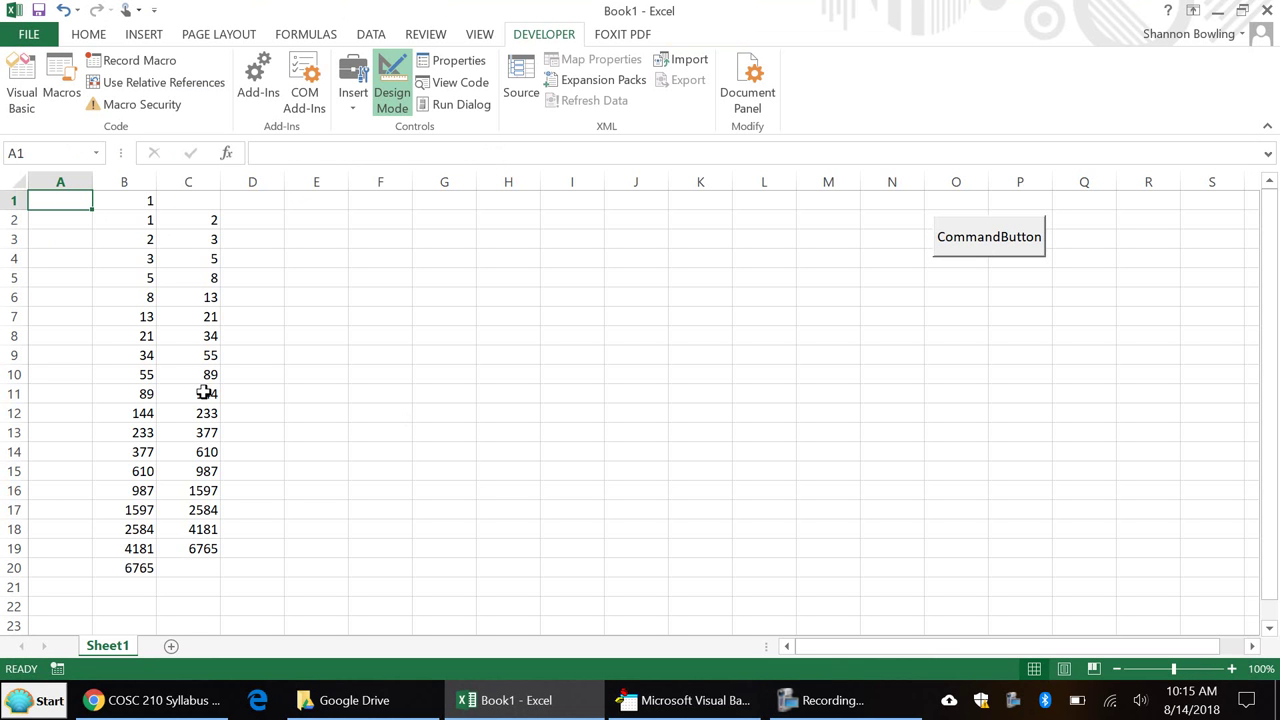
{"action": "key", "text": "Right"}
{"action": "key", "text": "Right"}
{"action": "key", "text": "Right"}
{"action": "key", "text": "Right"}
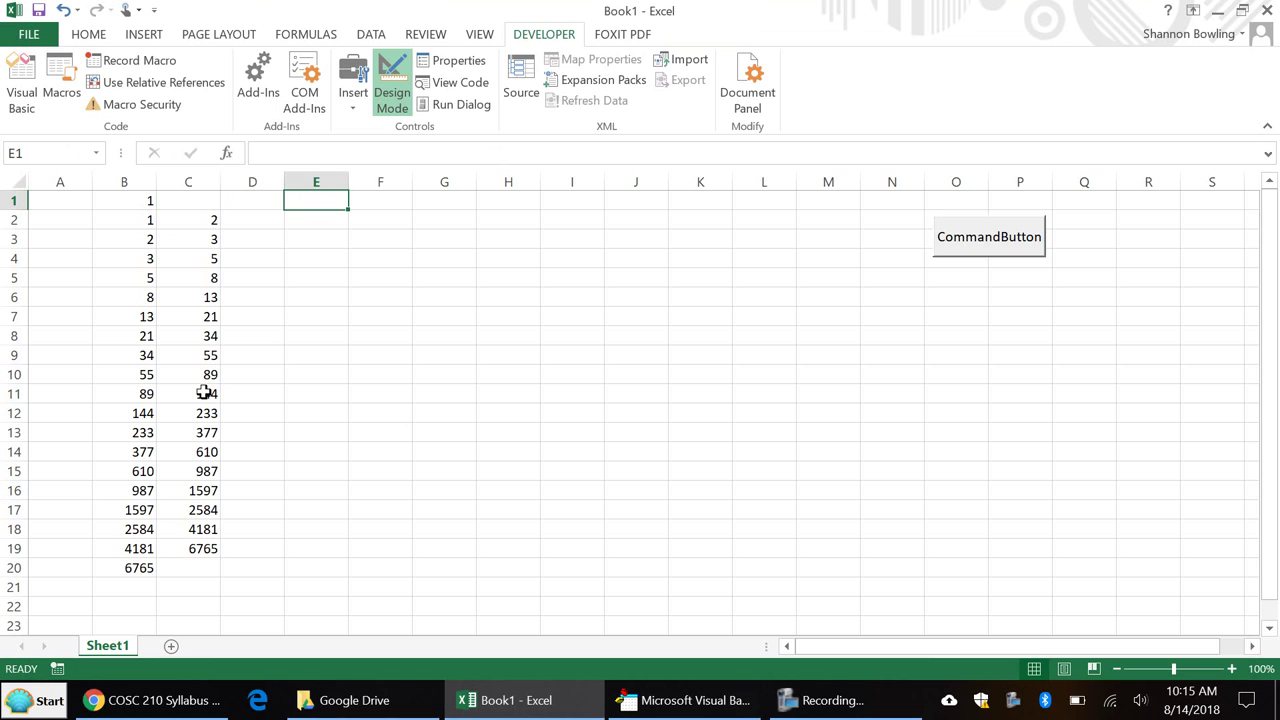
{"action": "type", "text": "1"}
{"action": "key", "text": "Return"}
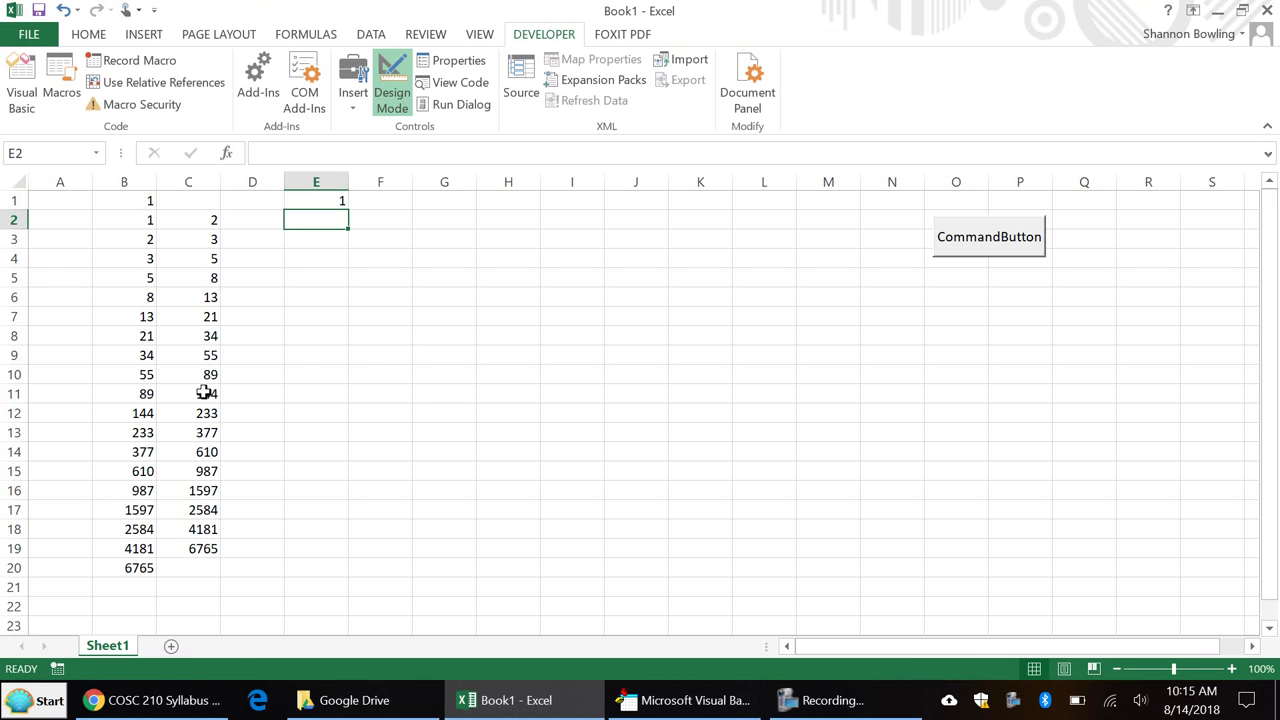
- Check the loop's Cells assignment in the Visual Basic editor, and enter 2 in cell E2 of the Excel workbook
{"action": "left_click", "coordinate": [718, 698]}
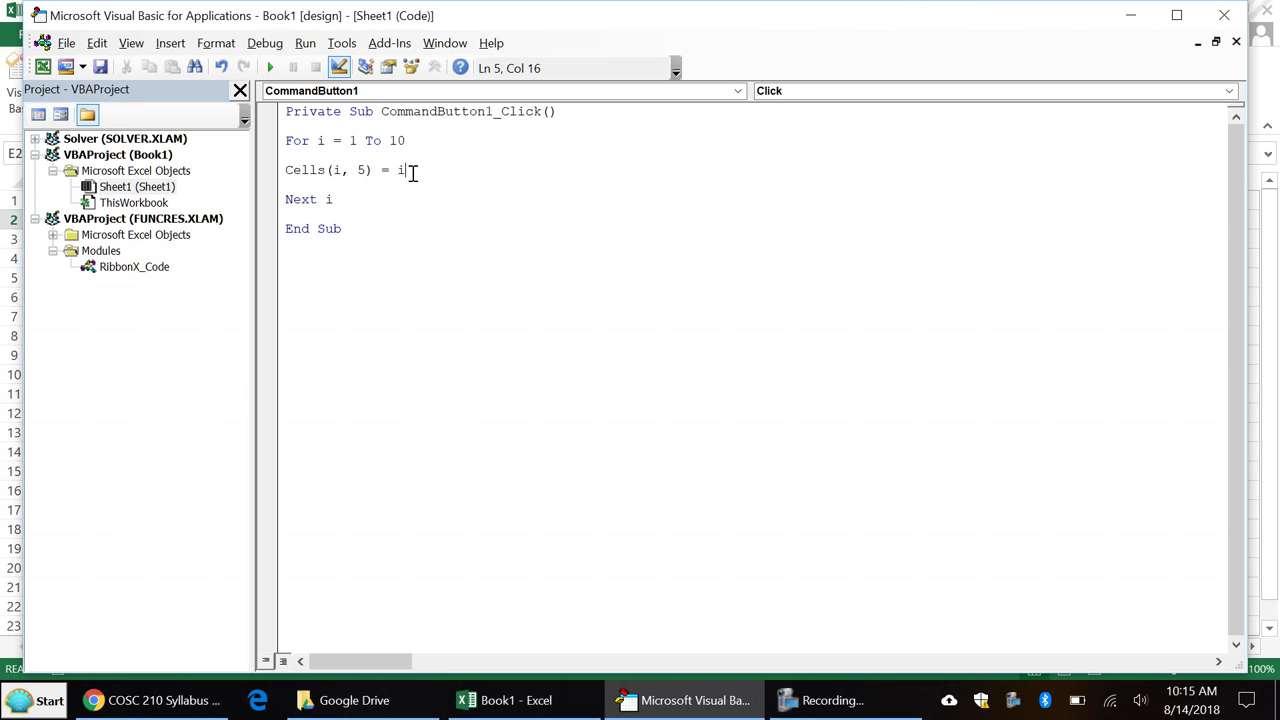
{"action": "left_click", "coordinate": [552, 703]}
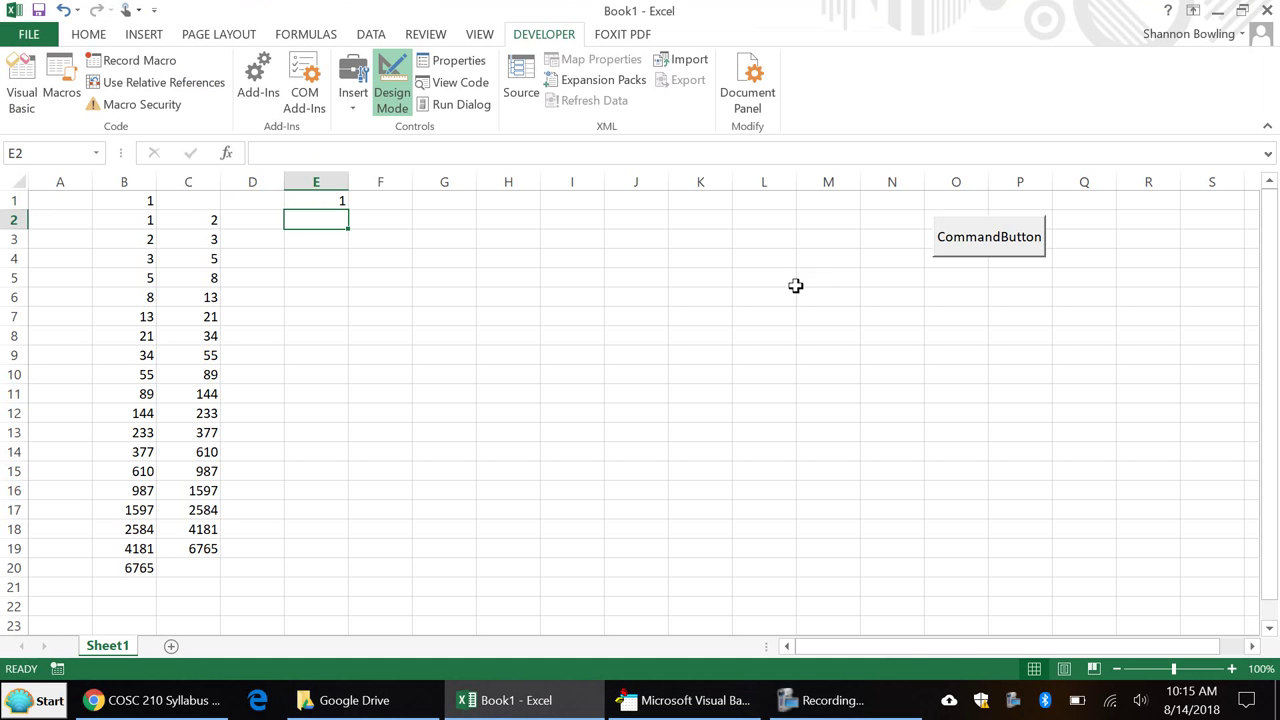
{"action": "type", "text": "2"}
{"action": "key", "text": "Return"}
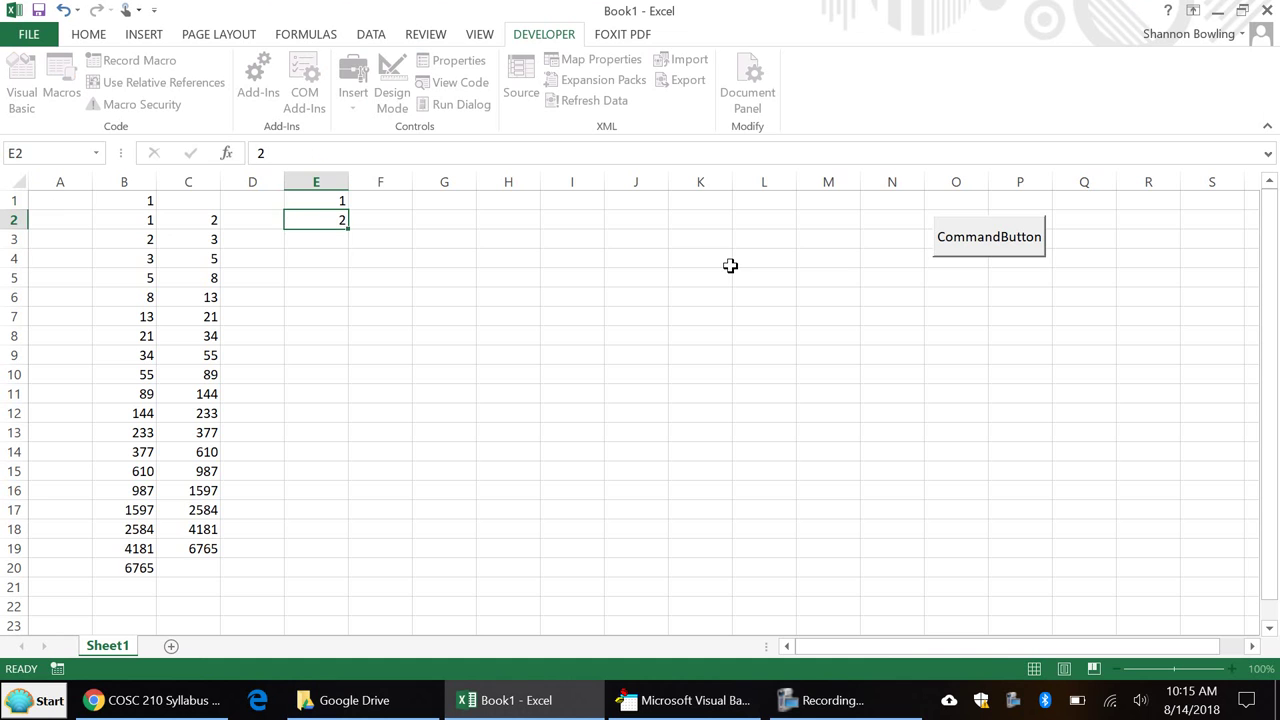
- Review the Next i line of the loop in the Visual Basic editor and return to the Excel workbook
{"action": "left_click", "coordinate": [694, 703]}
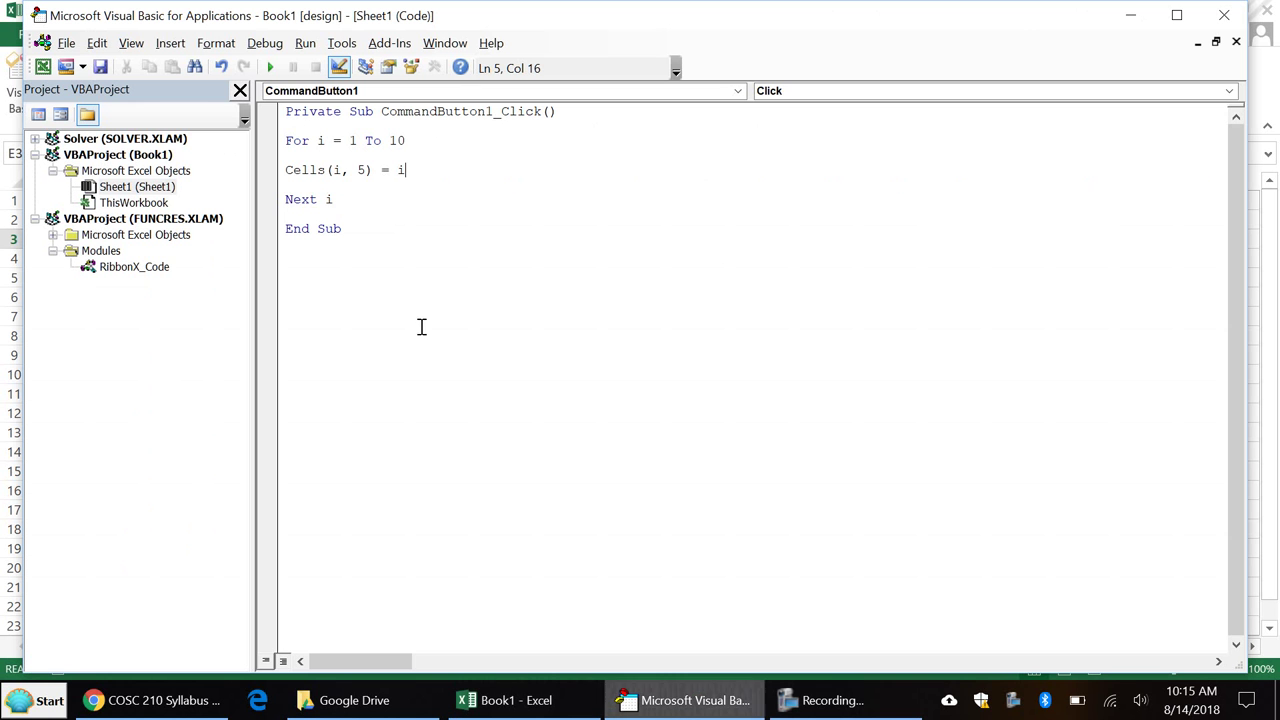
{"action": "left_click", "coordinate": [333, 200]}
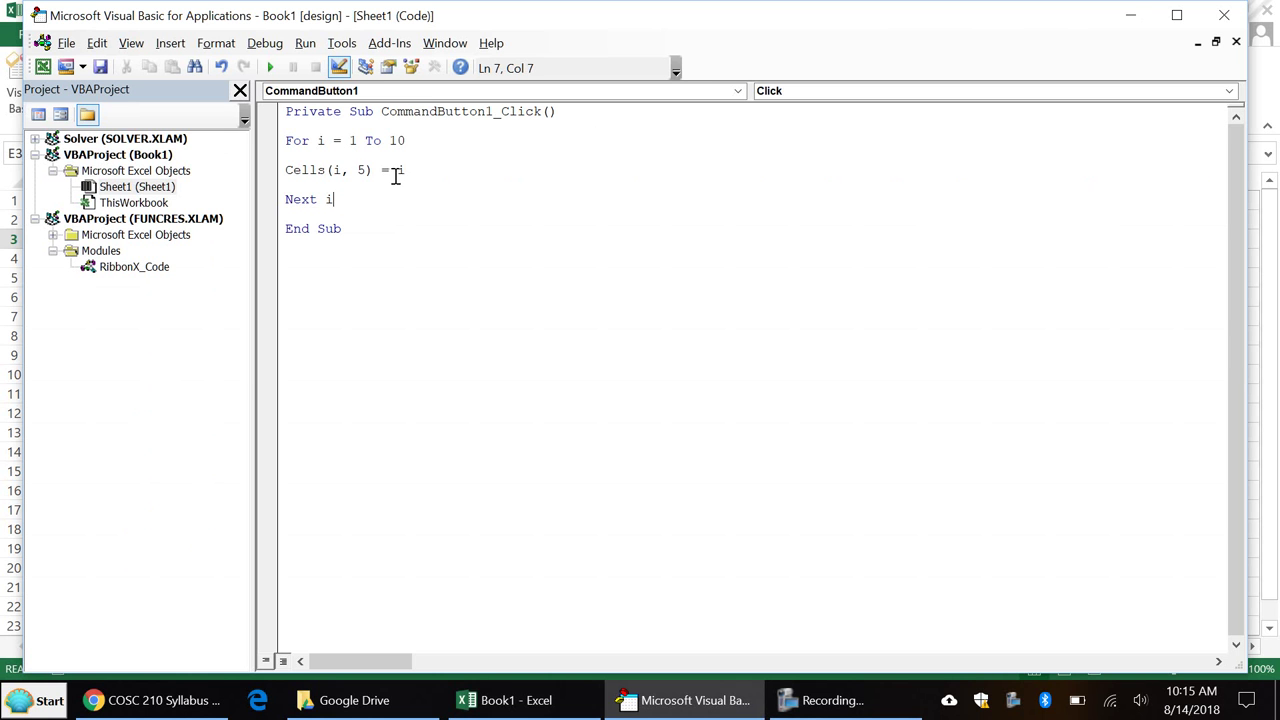
{"action": "left_click", "coordinate": [518, 700]}
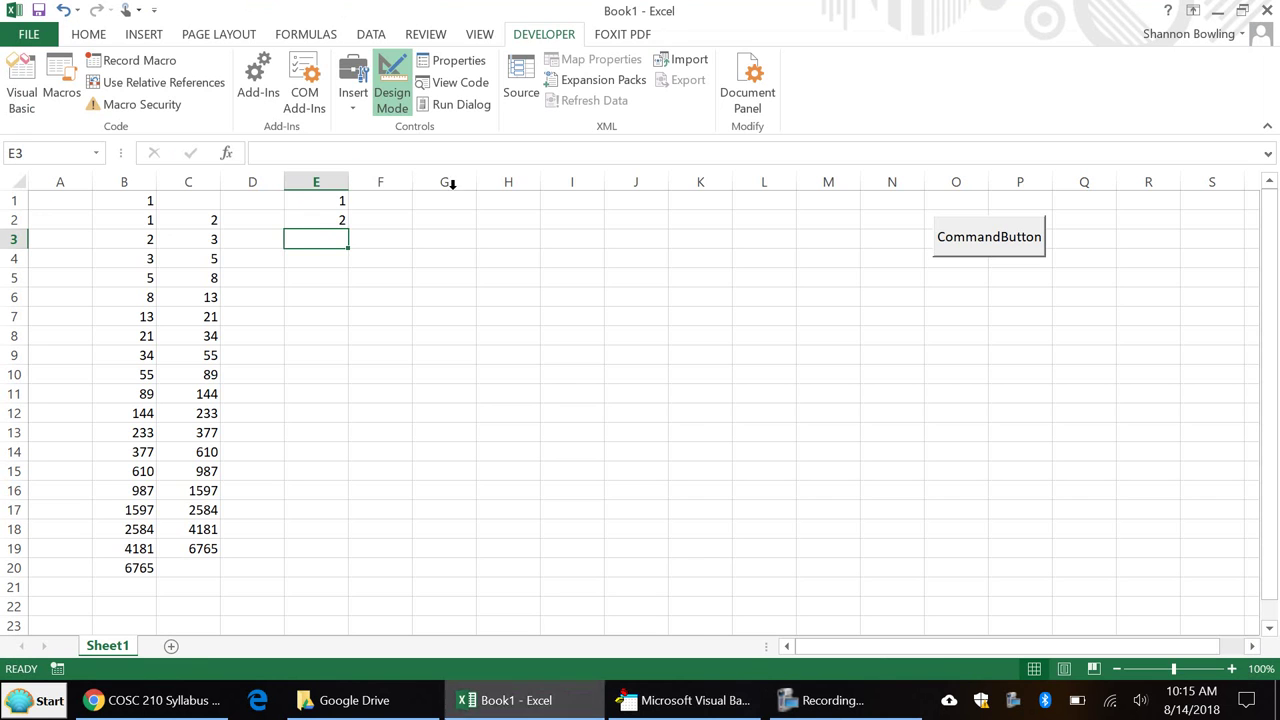
- Clear the manually entered values from cells E1 and E2 and turn off Design Mode
{"action": "left_click_drag", "start_coordinate": [323, 197], "coordinate": [316, 222]}
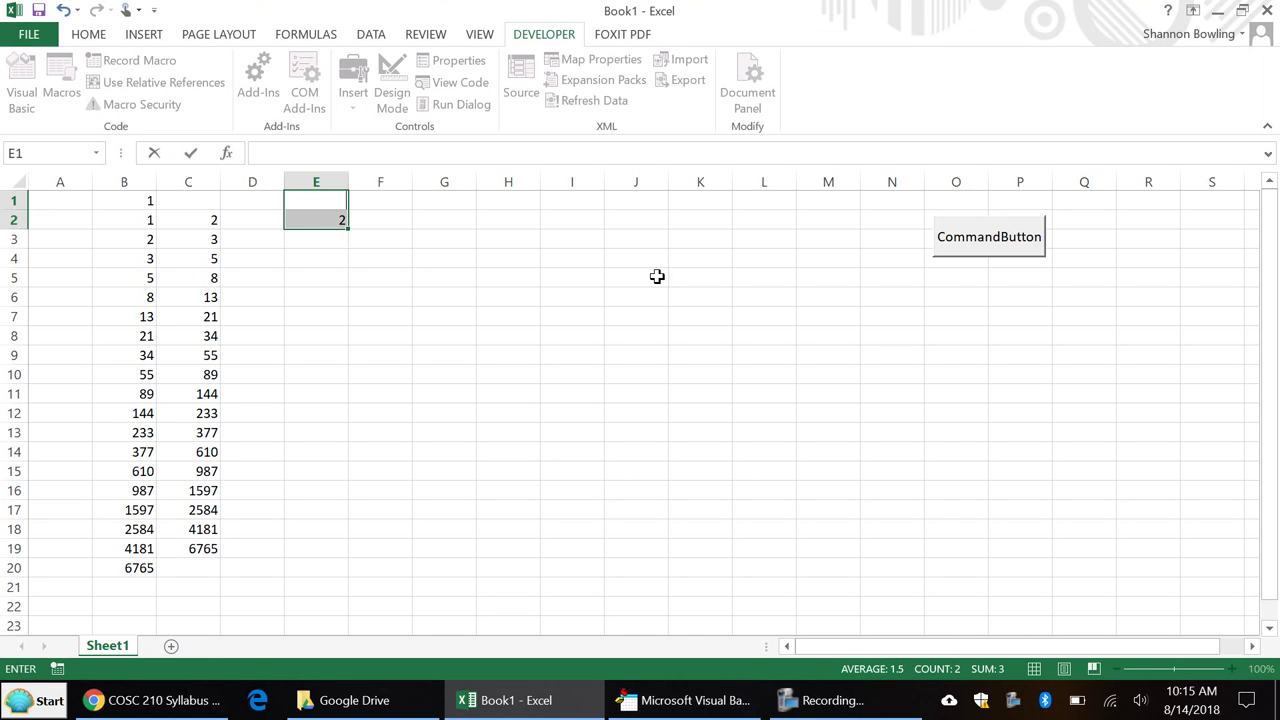
{"action": "left_click", "coordinate": [1038, 372]}
{"action": "left_click", "coordinate": [391, 82]}
{"action": "left_click", "coordinate": [407, 93]}
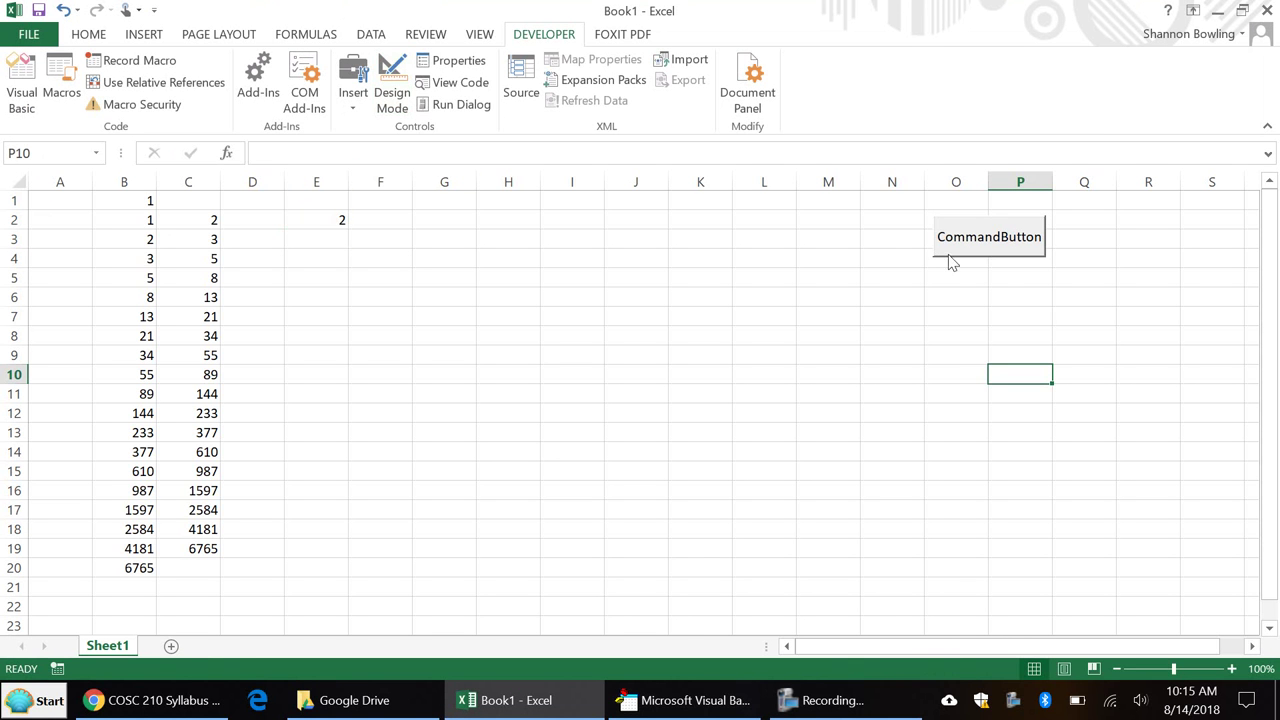
{"action": "left_click", "coordinate": [318, 225]}
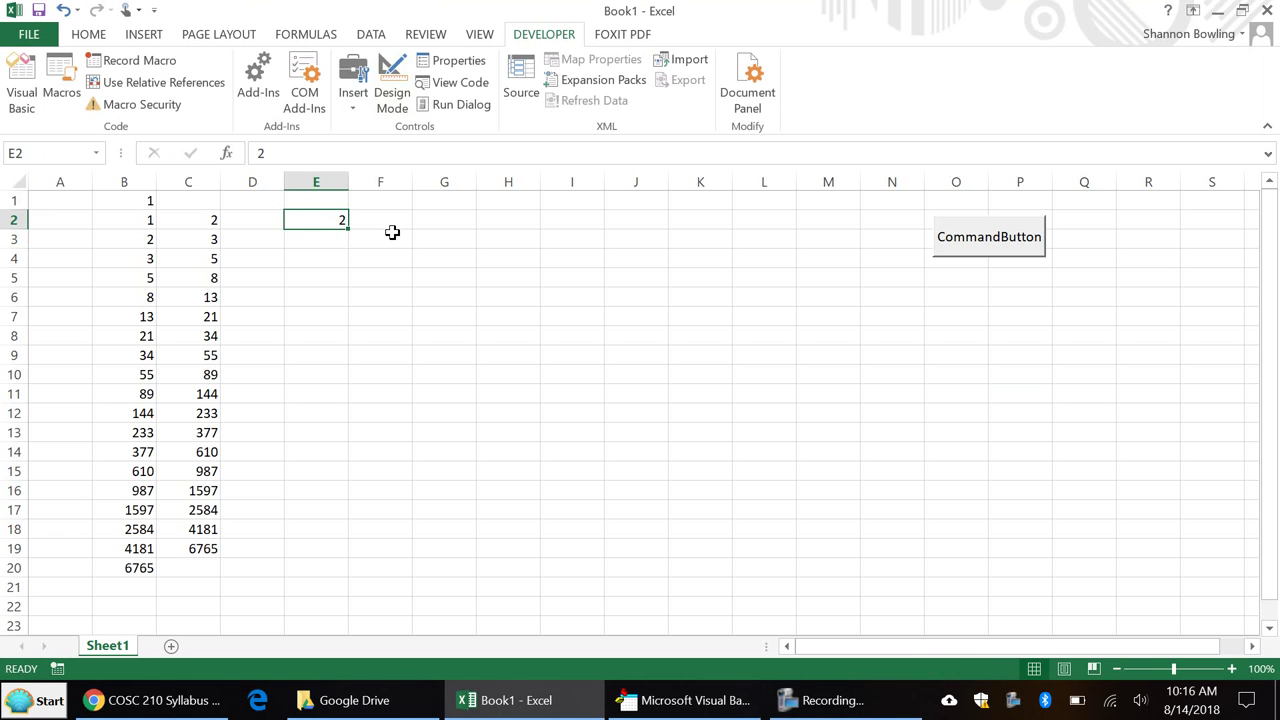
{"action": "key", "text": "BackSpace"}
{"action": "key", "text": "Return"}
{"action": "left_click", "coordinate": [1000, 399]}
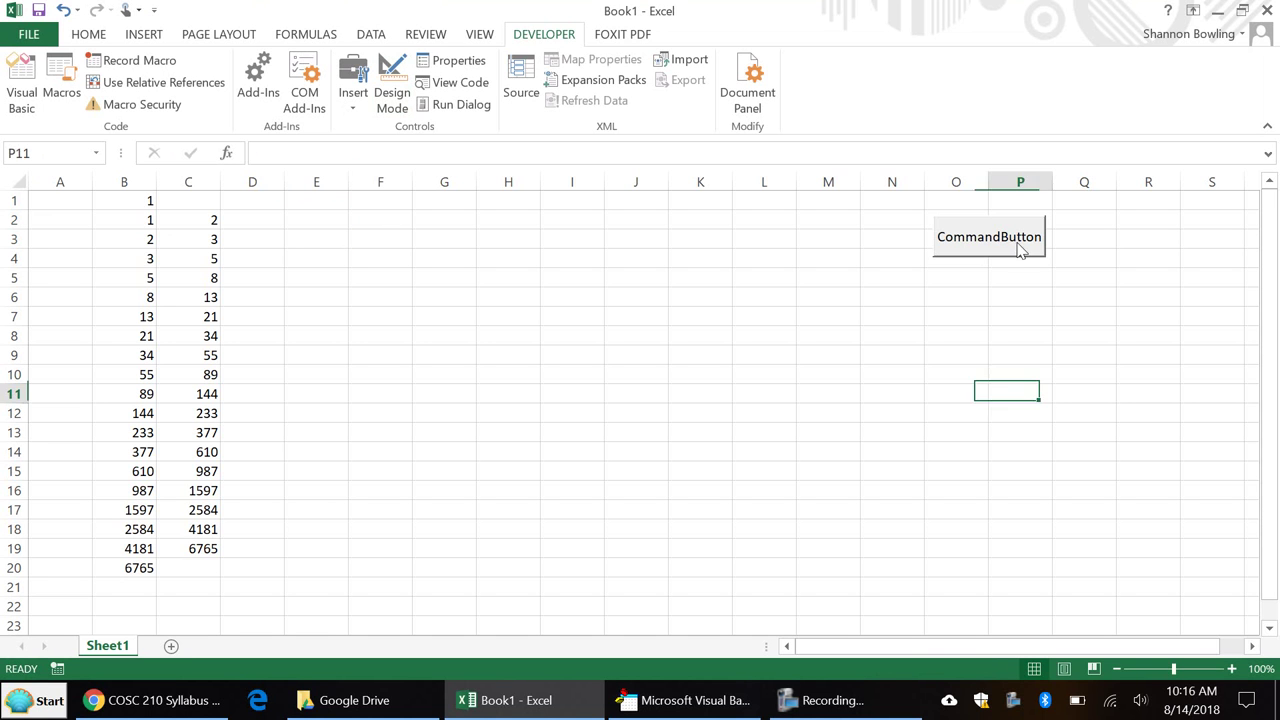
- Run the loop with the worksheet's command button and review its For–Next block in the Visual Basic editor
{"action": "left_click", "coordinate": [1017, 251]}
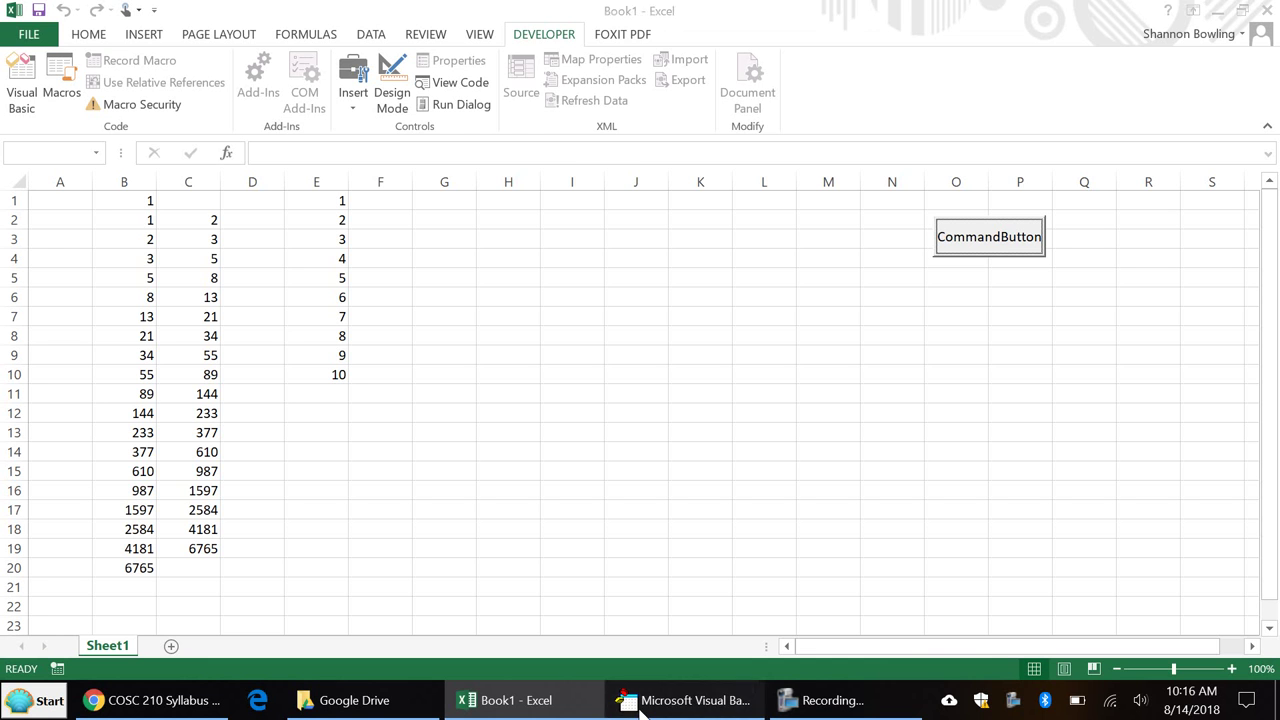
{"action": "left_click", "coordinate": [690, 700]}
{"action": "left_click_drag", "start_coordinate": [286, 148], "coordinate": [340, 203]}
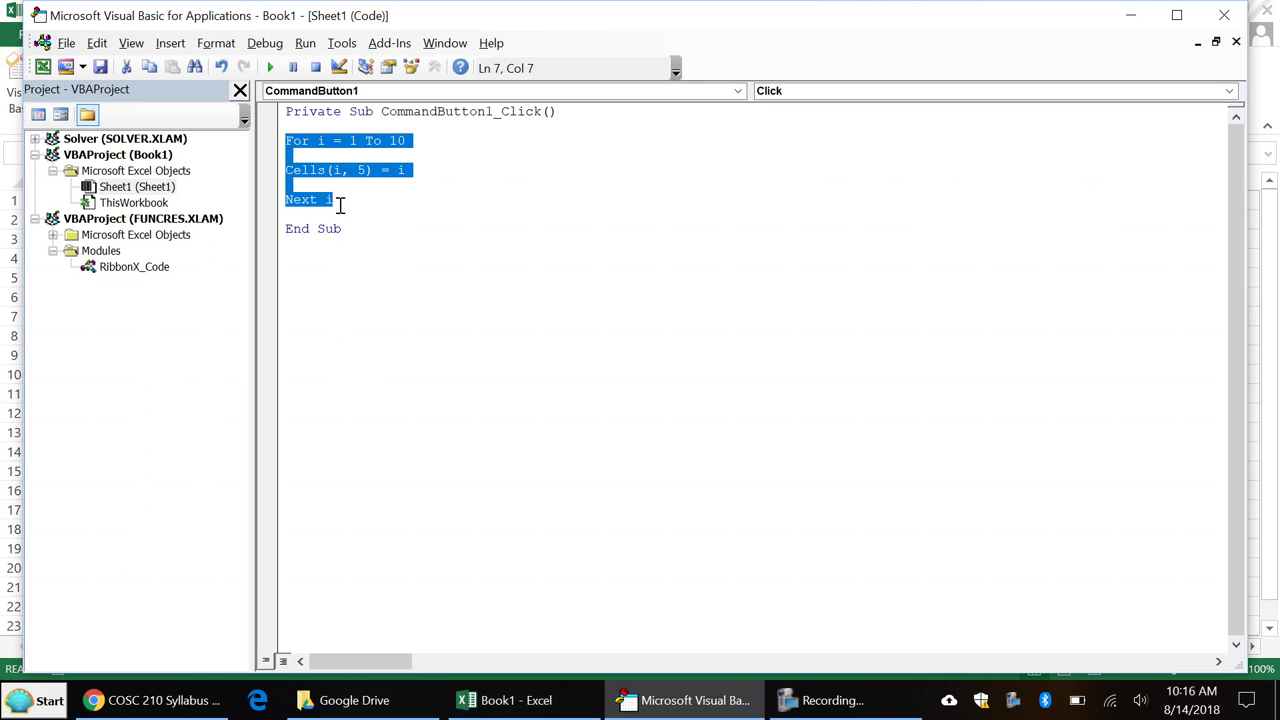
{"action": "left_click", "coordinate": [426, 208]}
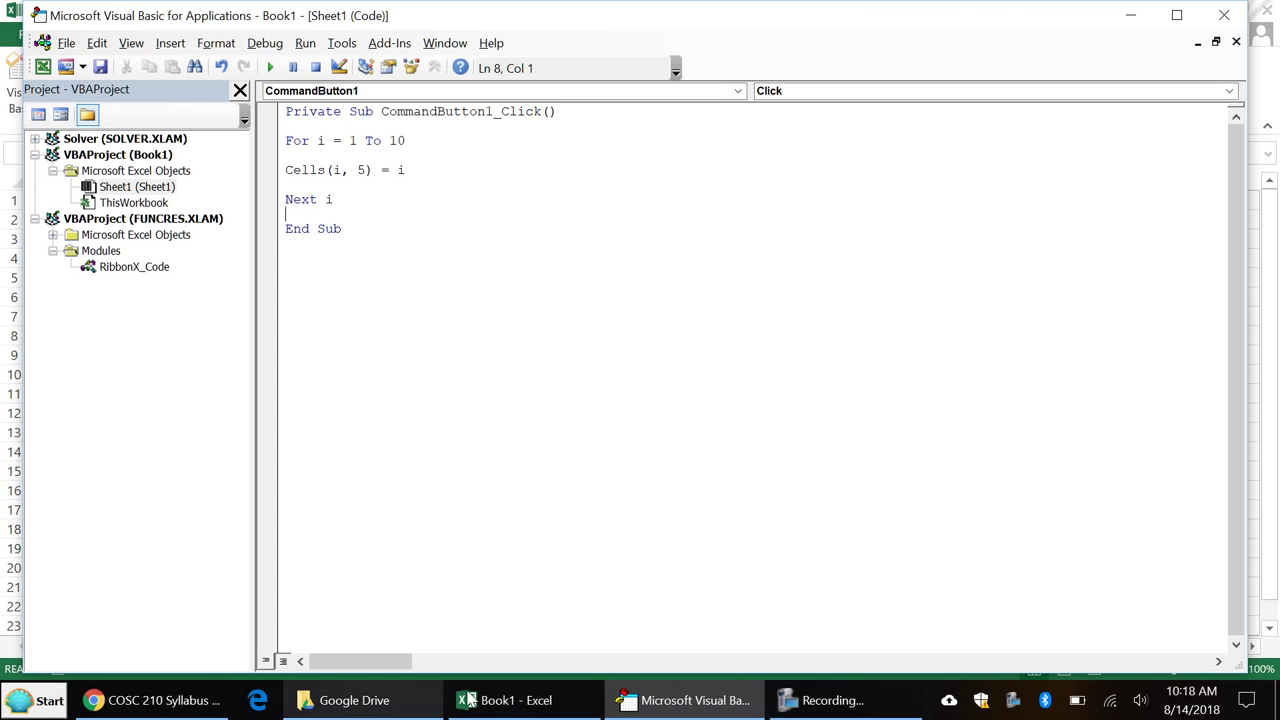
- Switch to the Excel workbook, select cell H1, and return to the loop code in the Visual Basic editor
{"action": "left_click", "coordinate": [503, 700]}
{"action": "left_click", "coordinate": [532, 379]}
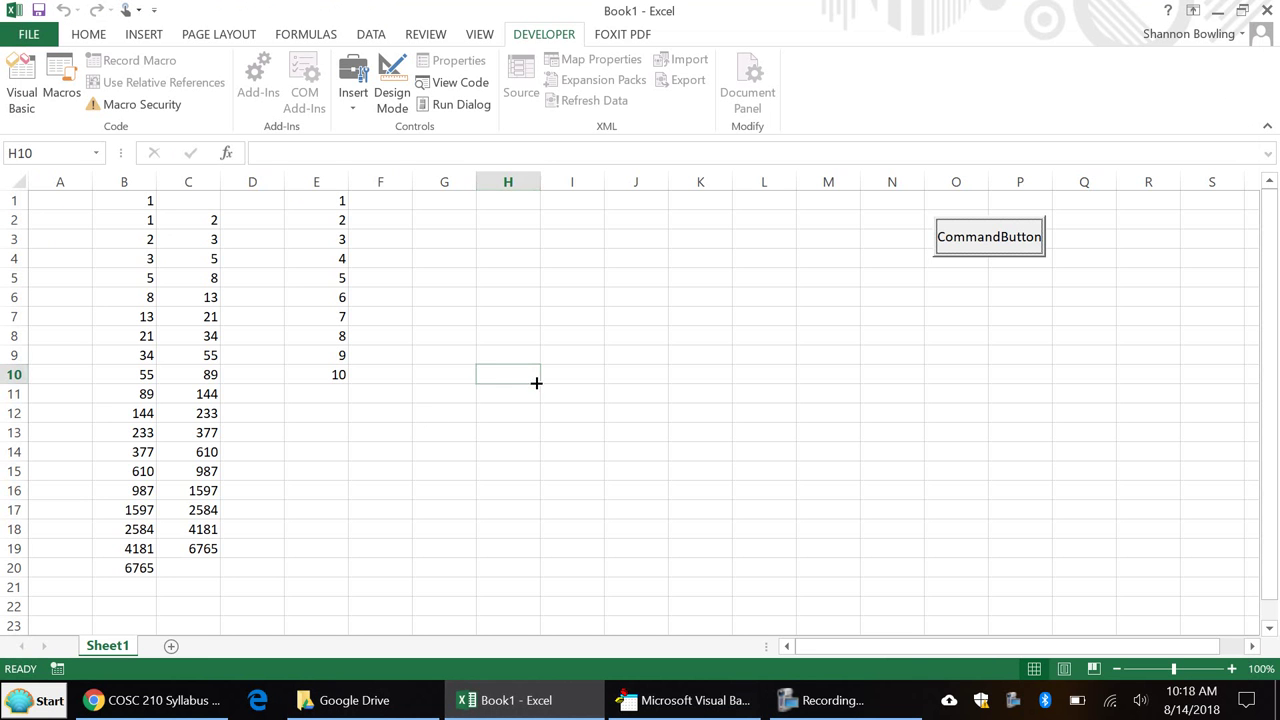
{"action": "left_click", "coordinate": [519, 205]}
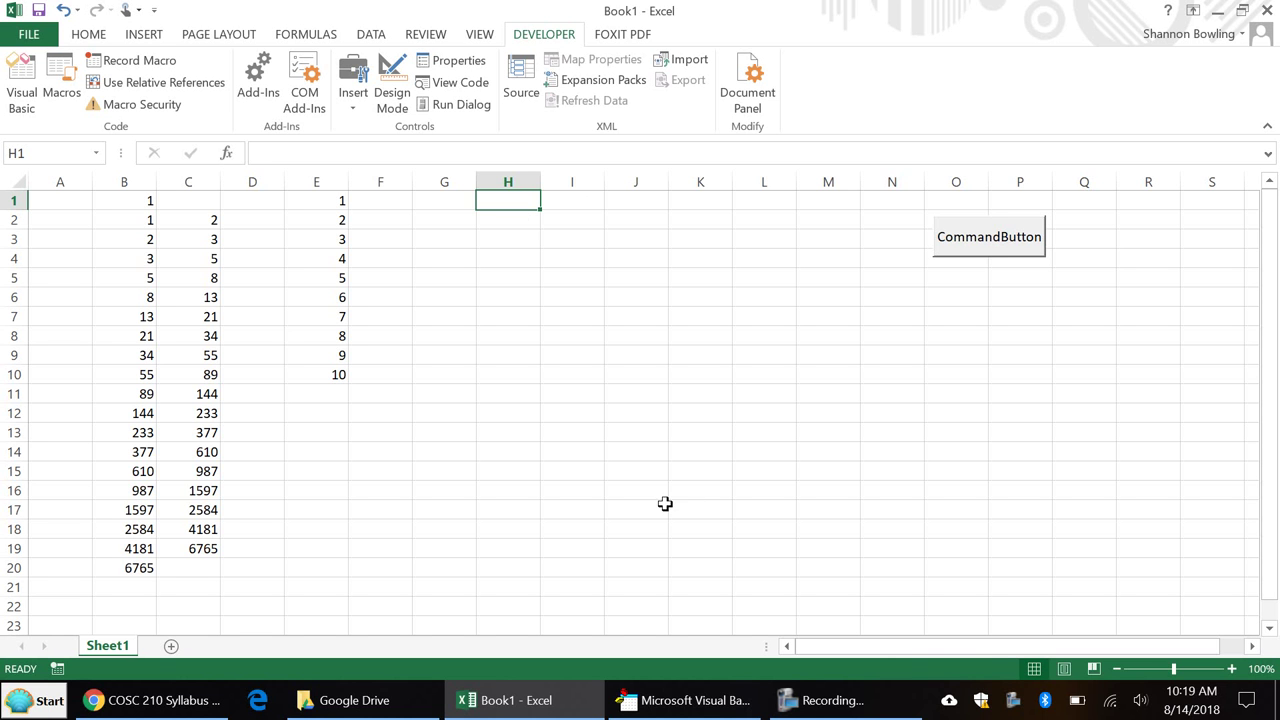
{"action": "left_click", "coordinate": [700, 697]}
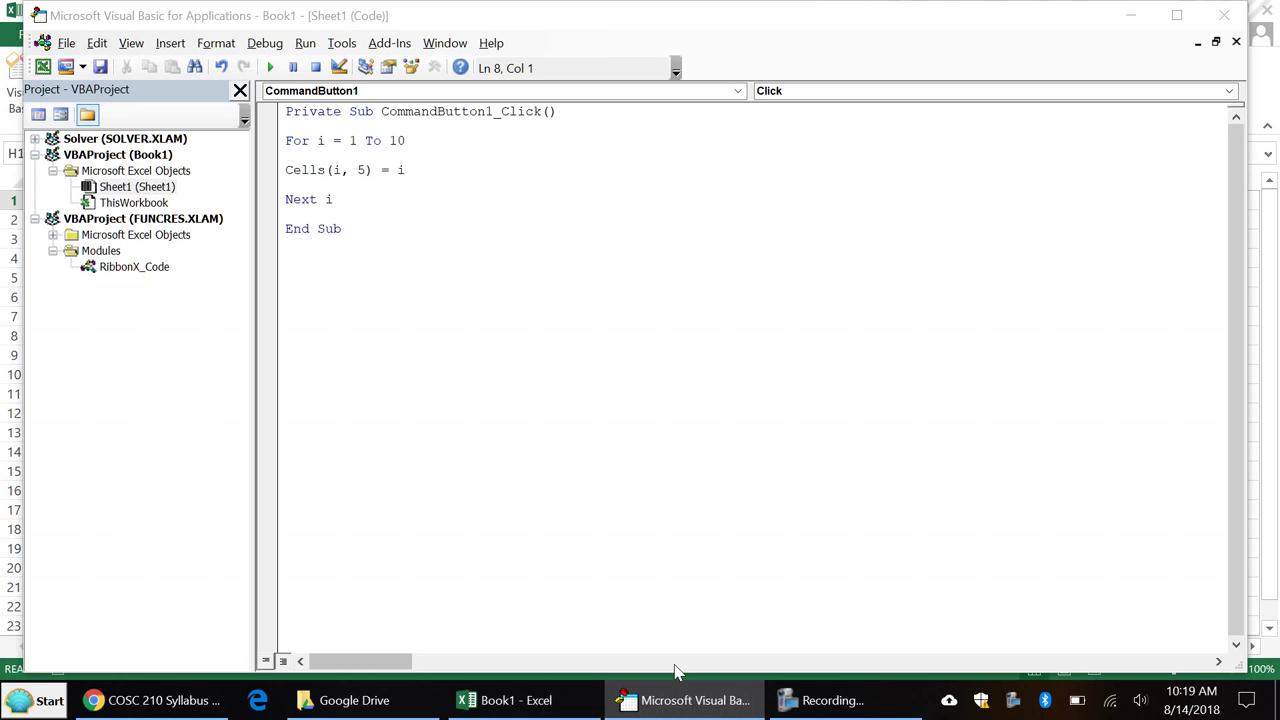